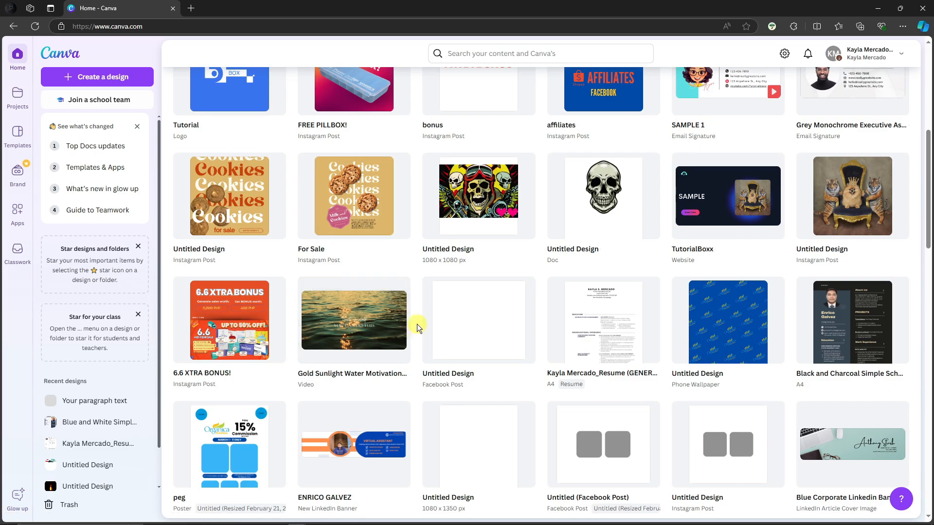
# Create a new blank Presentation design and dismiss the template suggestions
pyautogui.scroll(7, 420, 332)
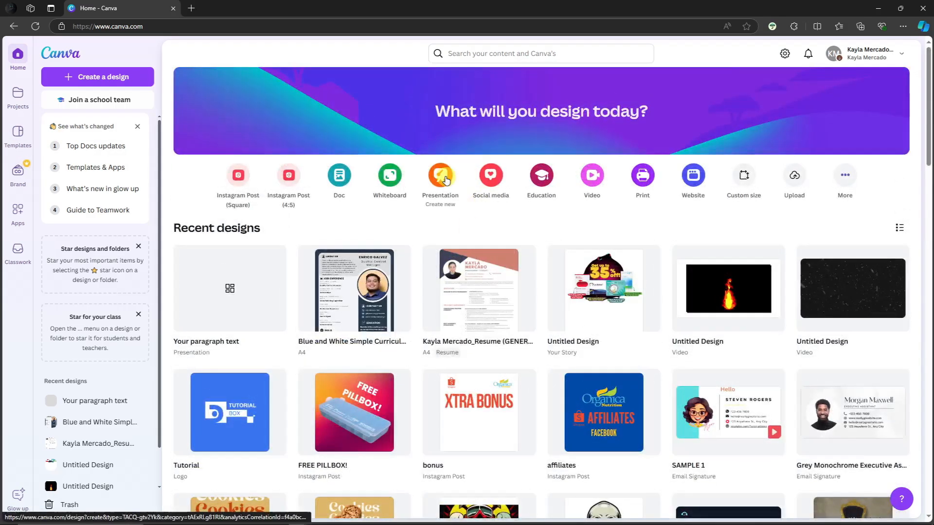
pyautogui.click(442, 174)
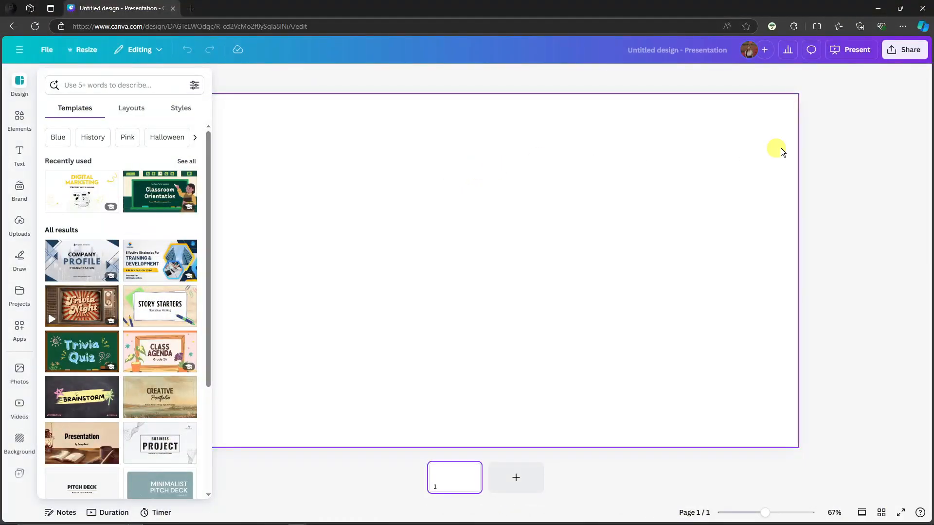
pyautogui.click(869, 136)
pyautogui.click(457, 247)
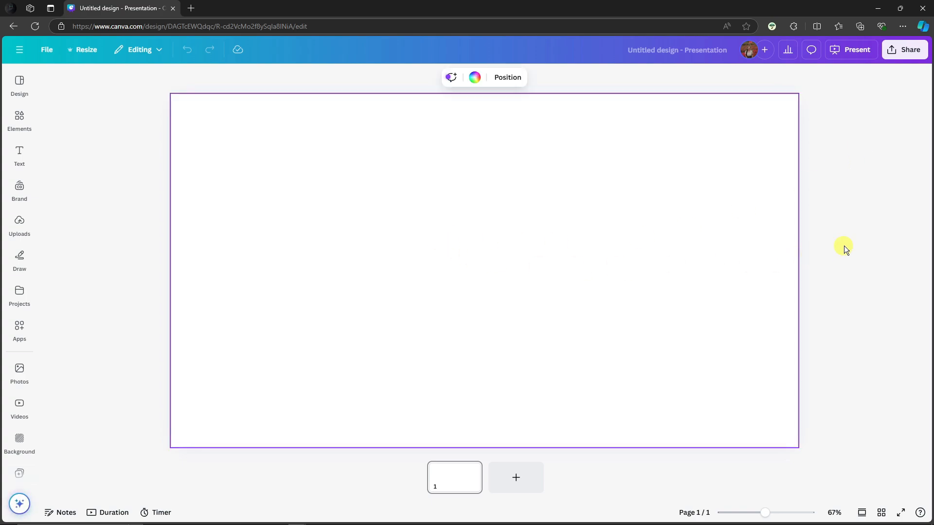
pyautogui.click(886, 216)
# Add a text box to the blank page and move it to the upper centre
pyautogui.click(394, 215)
pyautogui.press('t')
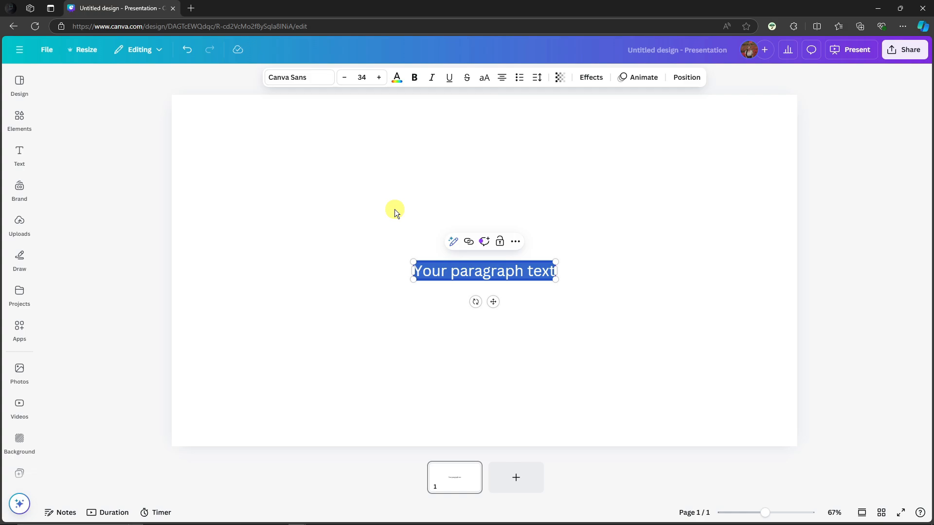
pyautogui.click(19, 117)
pyautogui.click(19, 154)
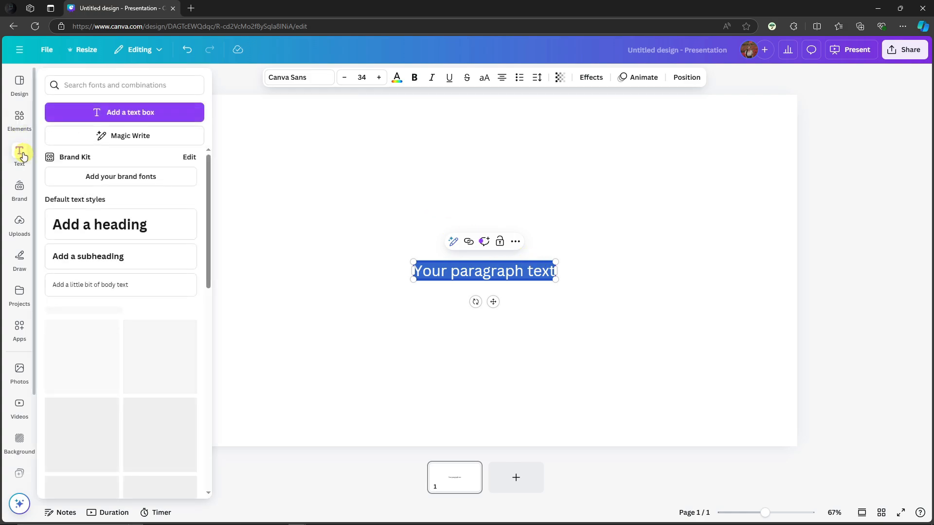
pyautogui.click(623, 260)
pyautogui.click(497, 264)
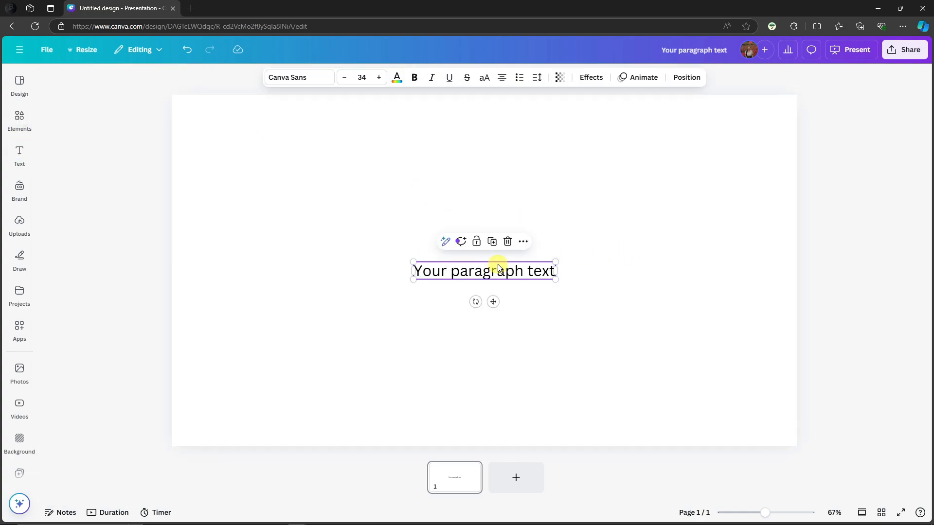
pyautogui.moveTo(498, 264); pyautogui.dragTo(511, 141)
# Replace the placeholder text in the text box with "STRAWBERRY" in capitals
pyautogui.doubleClick(510, 141)
pyautogui.write('STAR')
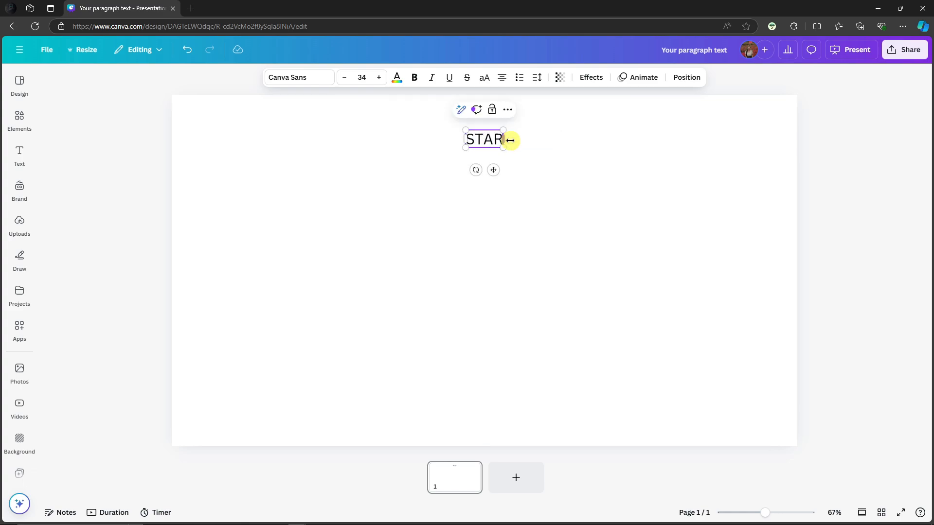
pyautogui.press('BackSpace')
pyautogui.write('trawn')
pyautogui.press('BackSpace')
pyautogui.write('berry')
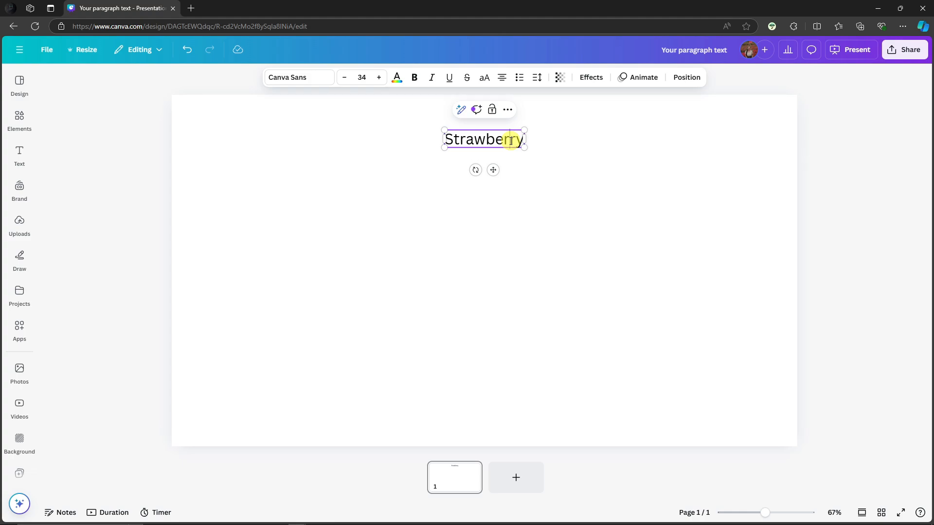
pyautogui.hotkey('ctrl', 'a')
pyautogui.write('STRA')
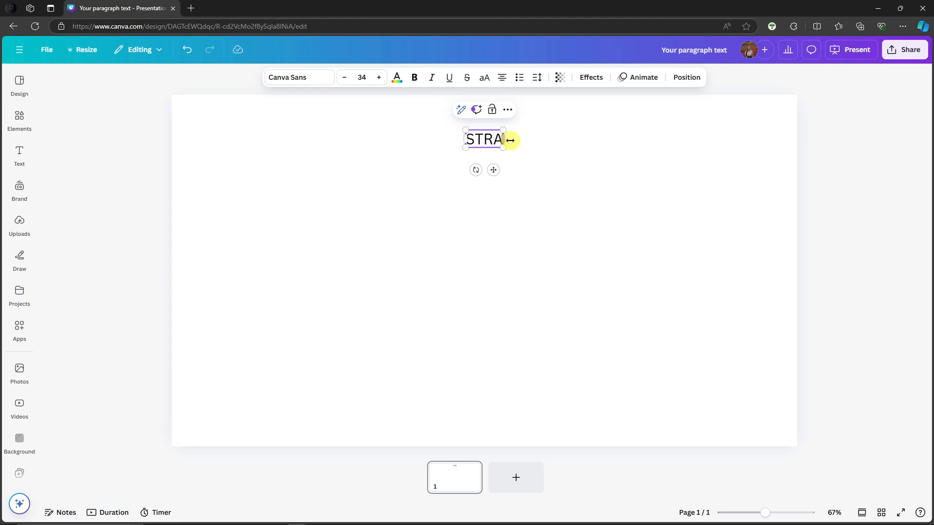
pyautogui.write('WNE')
pyautogui.press('BackSpace')
pyautogui.press('BackSpace')
pyautogui.write('BE')
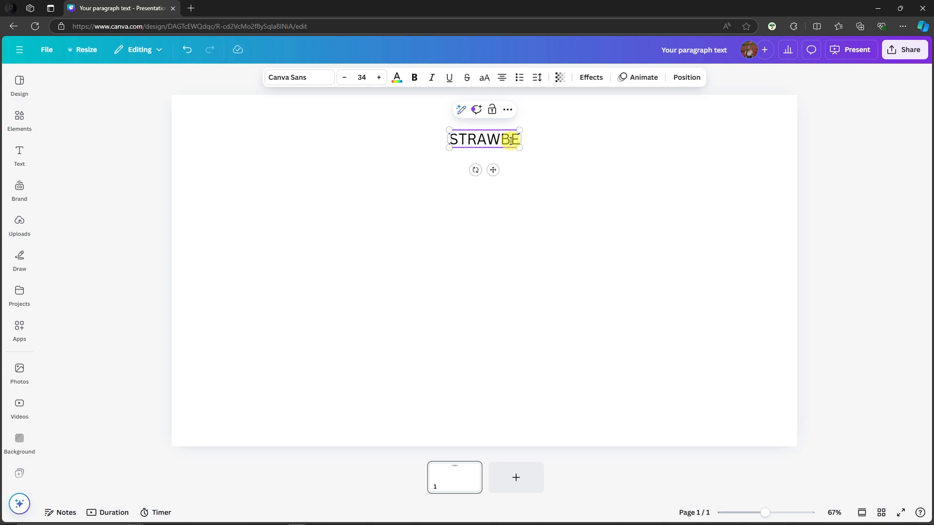
pyautogui.write('RRY')
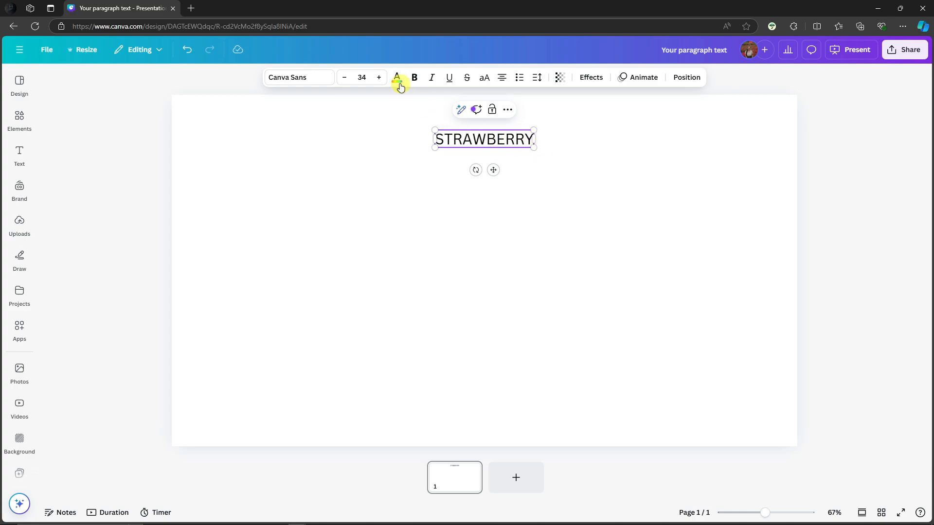
# Set the font of the STRAWBERRY text to Archivo Black
pyautogui.click(323, 79)
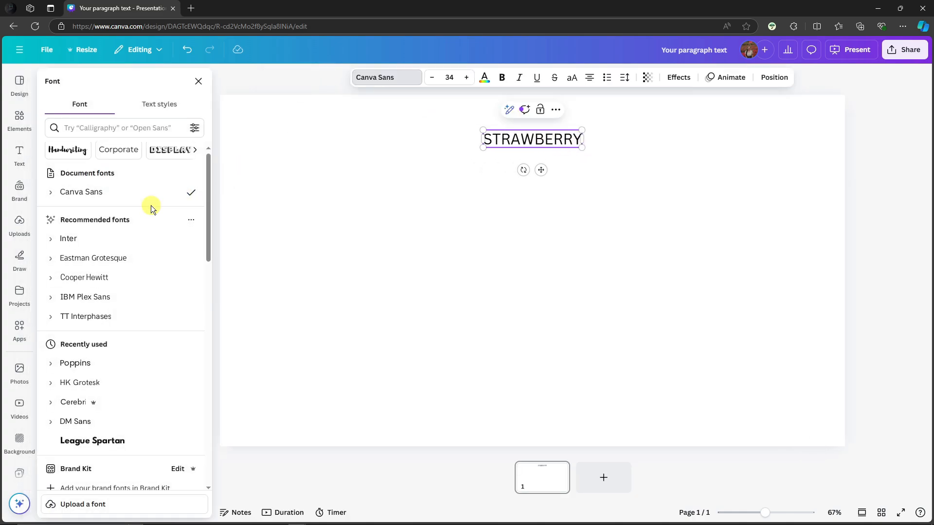
pyautogui.scroll(-7, 150, 206)
pyautogui.scroll(-6, 123, 276)
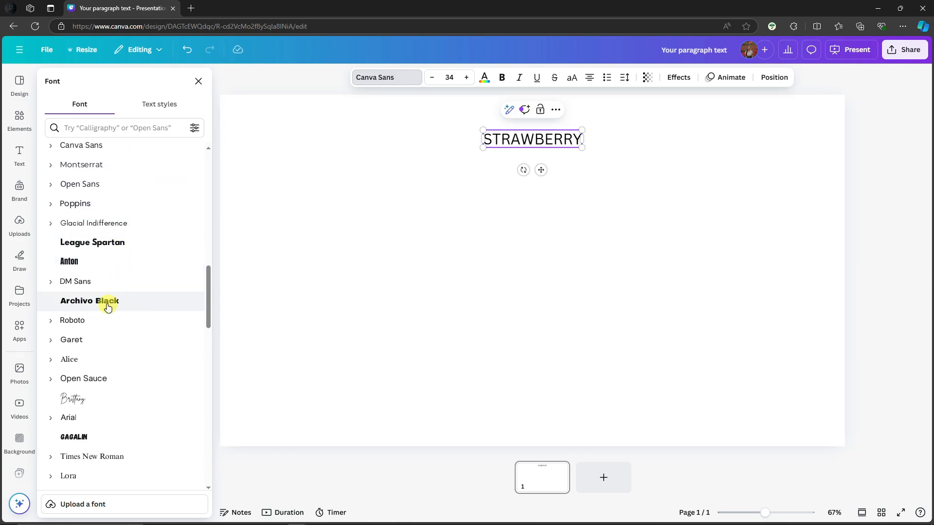
pyautogui.click(106, 305)
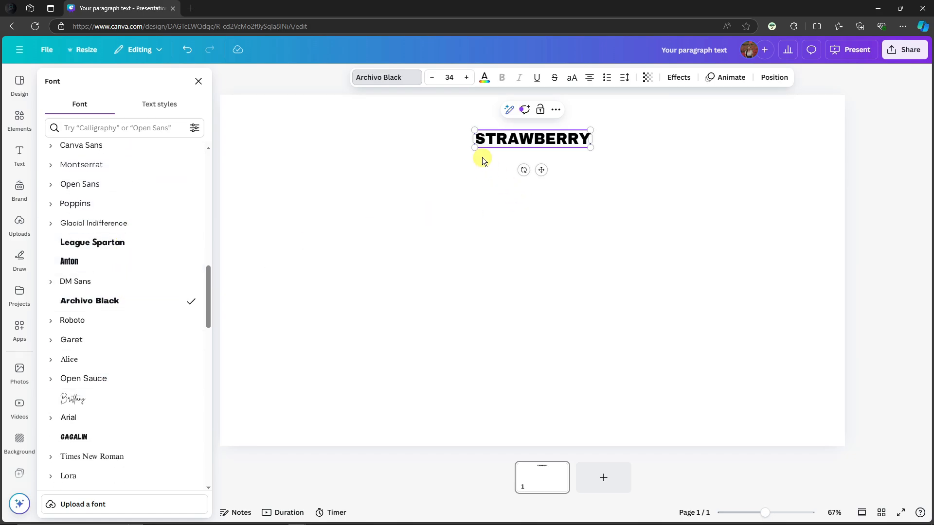
pyautogui.click(488, 80)
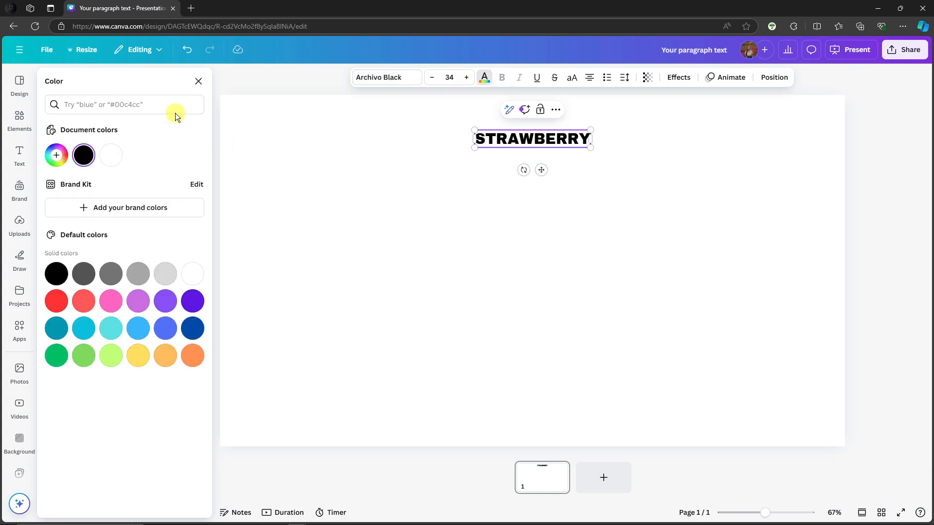
pyautogui.click(199, 81)
# Widen the STRAWBERRY text box to nearly double its width and centre it horizontally near the top of the page
pyautogui.click(494, 140)
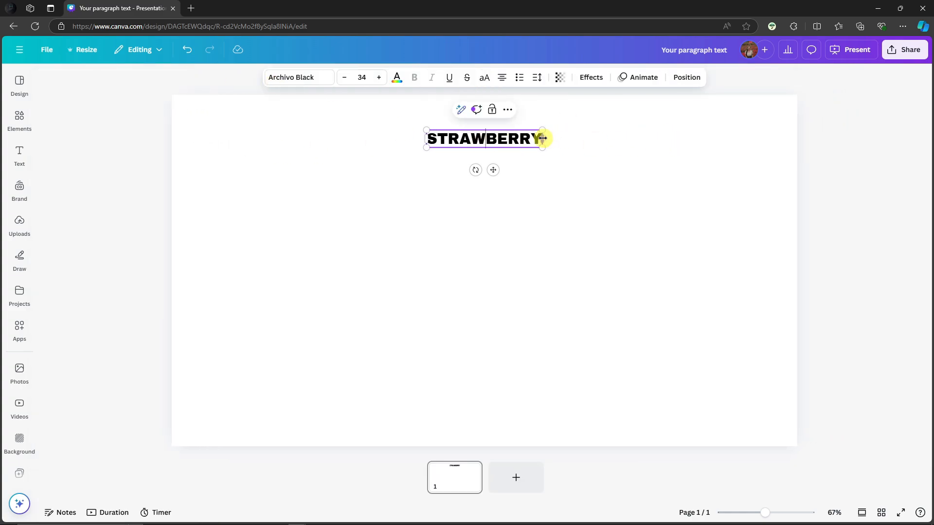
pyautogui.moveTo(542, 138); pyautogui.dragTo(645, 139)
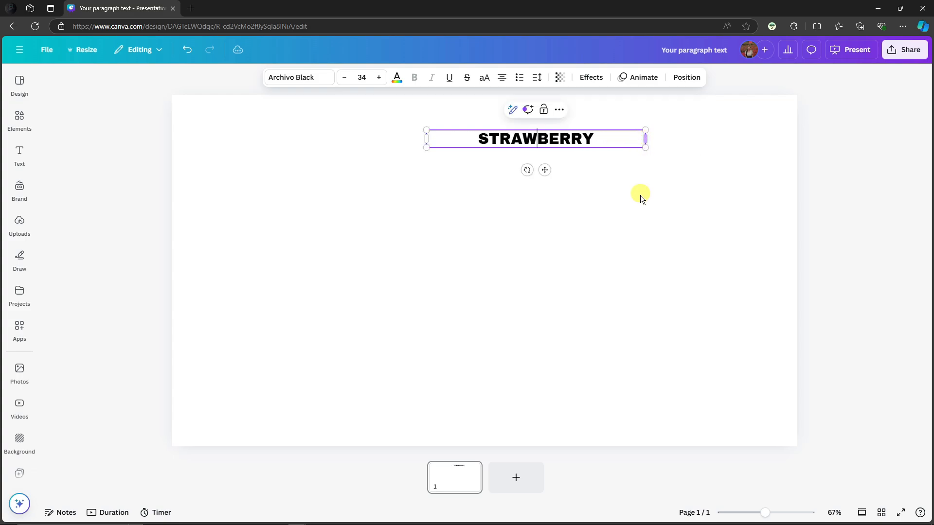
pyautogui.click(597, 187)
pyautogui.click(569, 142)
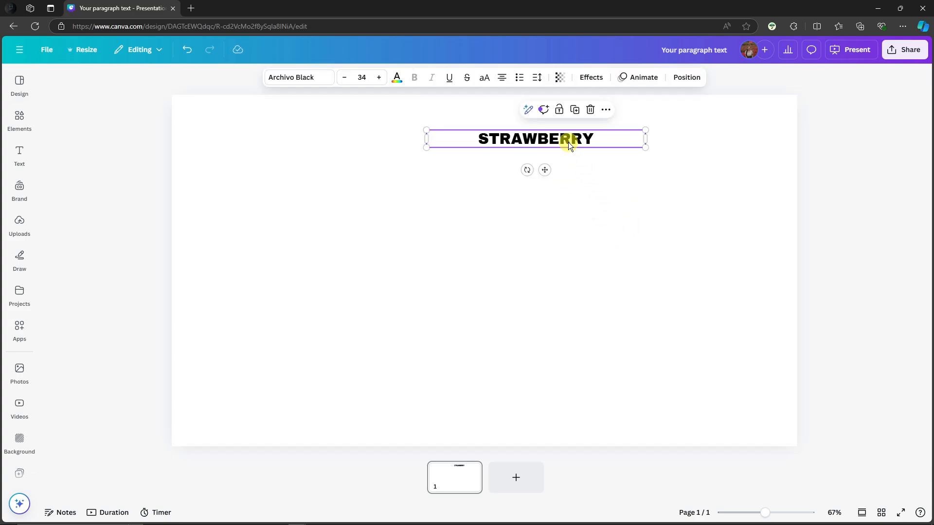
pyautogui.moveTo(568, 143); pyautogui.dragTo(517, 141)
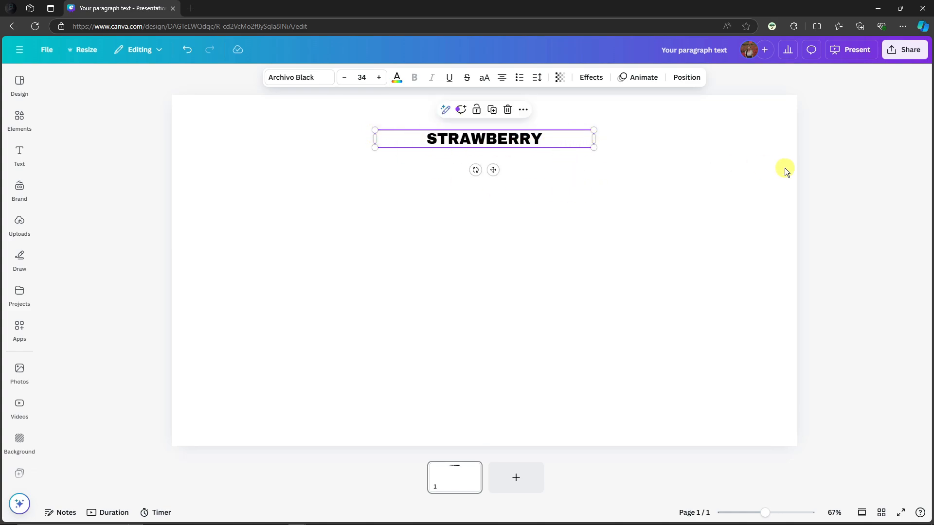
pyautogui.click(884, 145)
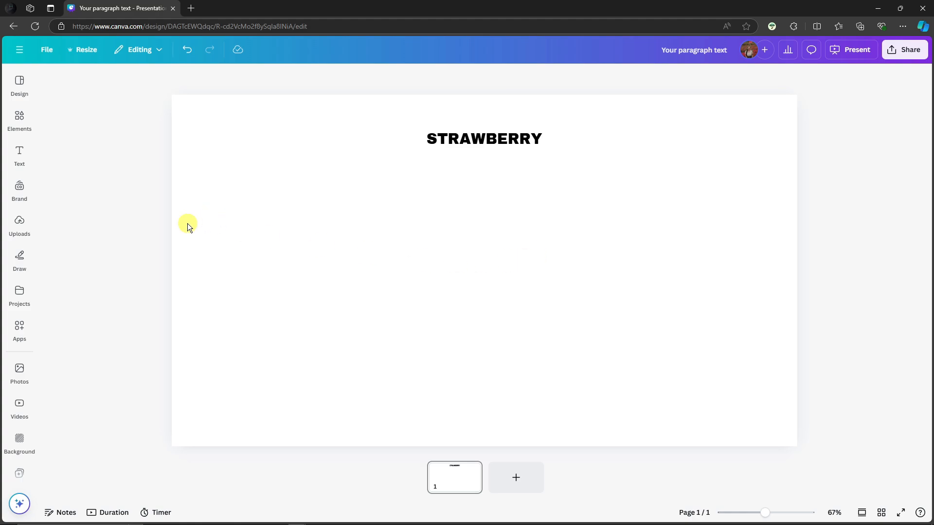
# Search the design elements for "strawberry milkshake" and limit the results to photos
pyautogui.click(20, 119)
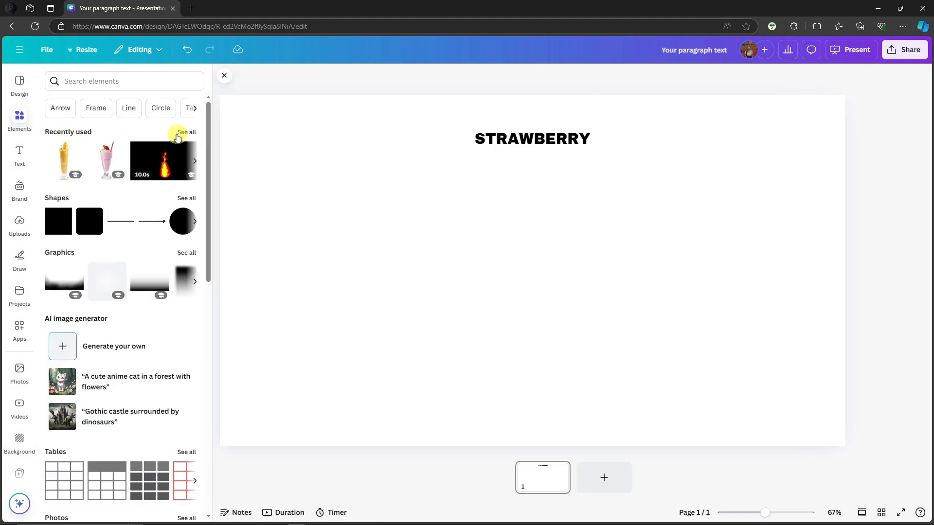
pyautogui.click(150, 82)
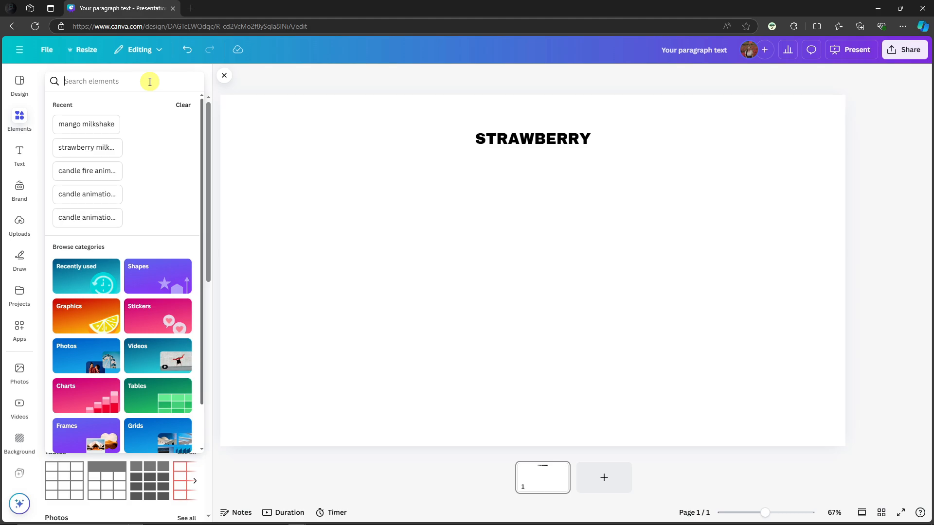
pyautogui.write('starber')
pyautogui.press('BackSpace')
pyautogui.press('BackSpace')
pyautogui.press('BackSpace')
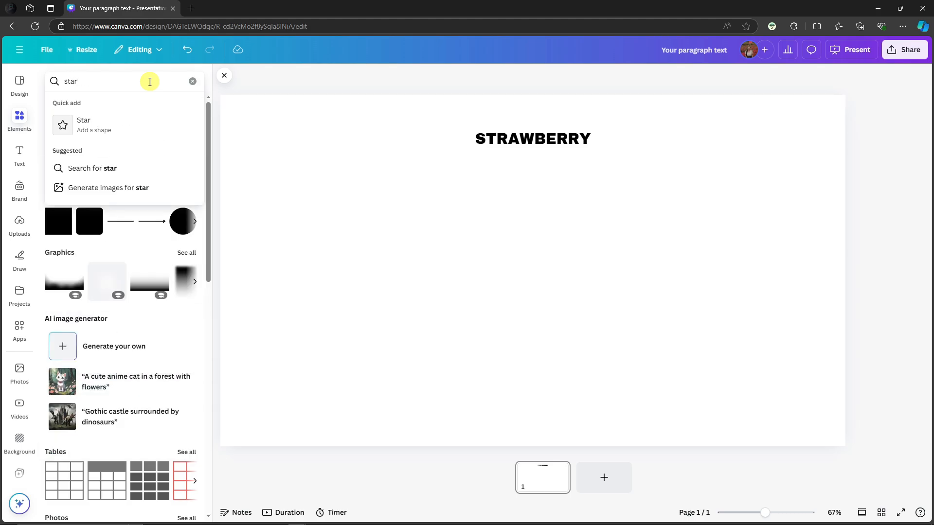
pyautogui.press('BackSpace')
pyautogui.press('BackSpace')
pyautogui.write('rawberry mil')
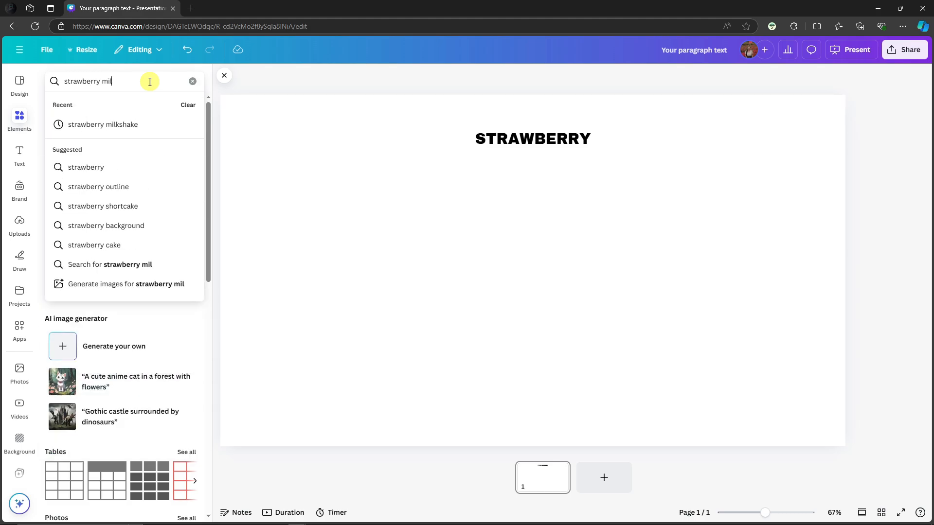
pyautogui.write('kshake')
pyautogui.press('Return')
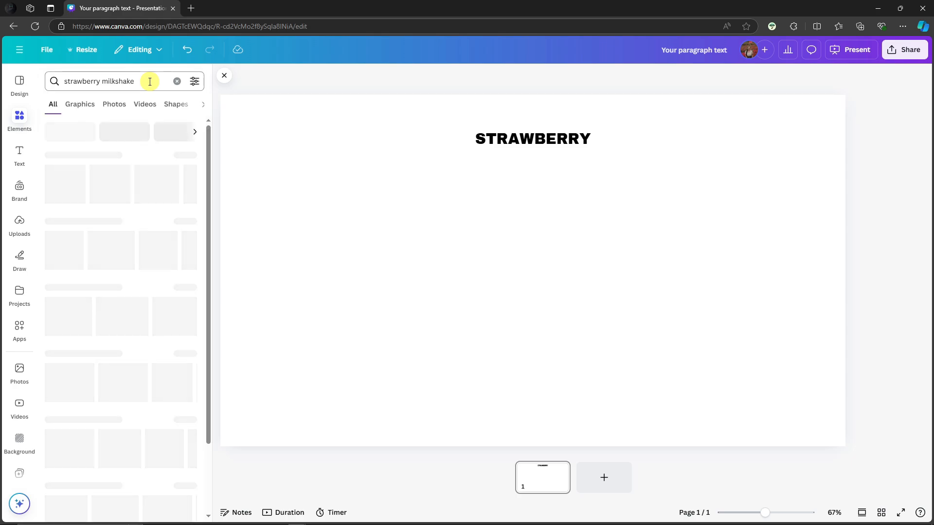
pyautogui.click(114, 104)
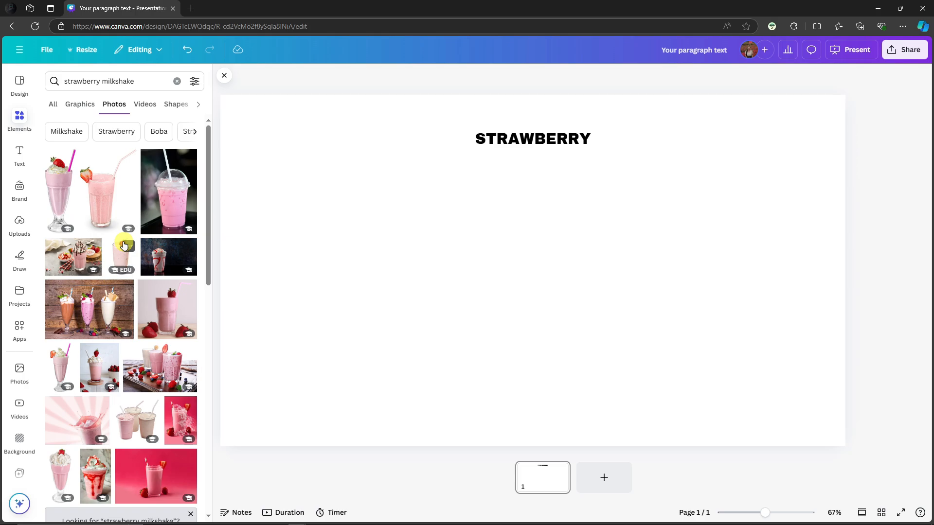
# Browse the milkshake photos, dismiss the AI image suggestion, and filter the results to cut-outs only
pyautogui.moveTo(130, 229)
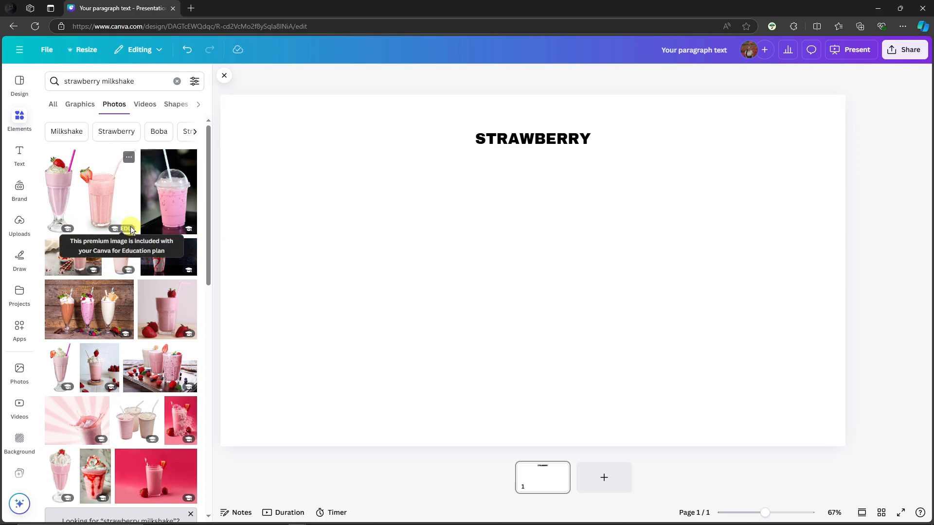
pyautogui.moveTo(184, 228)
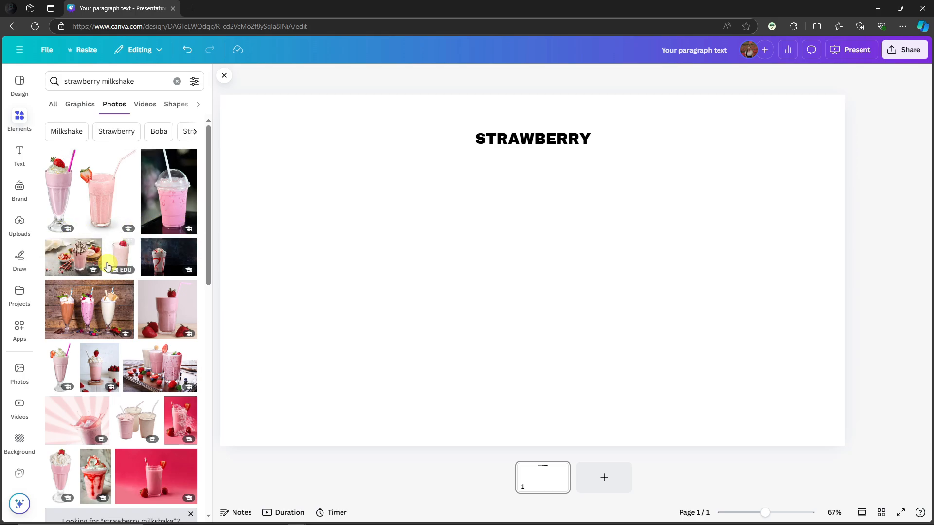
pyautogui.scroll(-2, 110, 282)
pyautogui.scroll(-3, 109, 281)
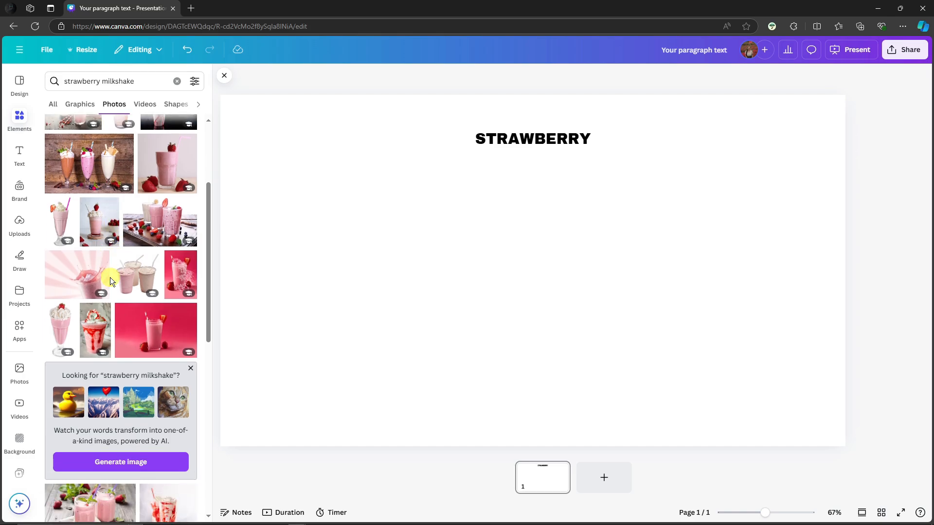
pyautogui.click(190, 272)
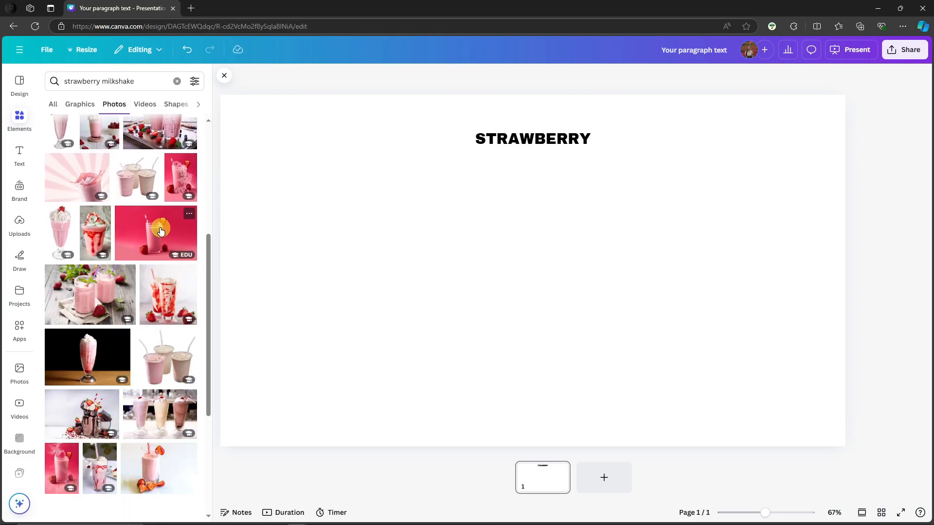
pyautogui.scroll(5, 155, 223)
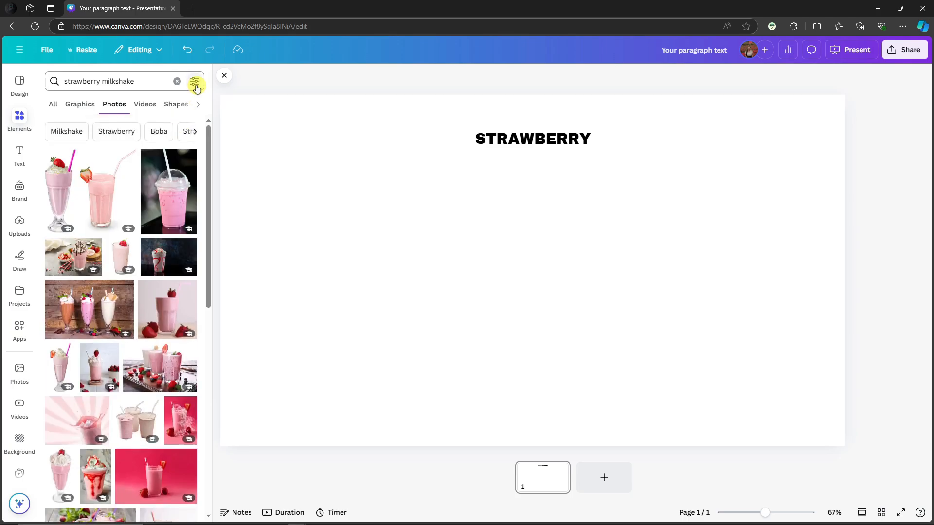
pyautogui.click(196, 84)
pyautogui.click(59, 363)
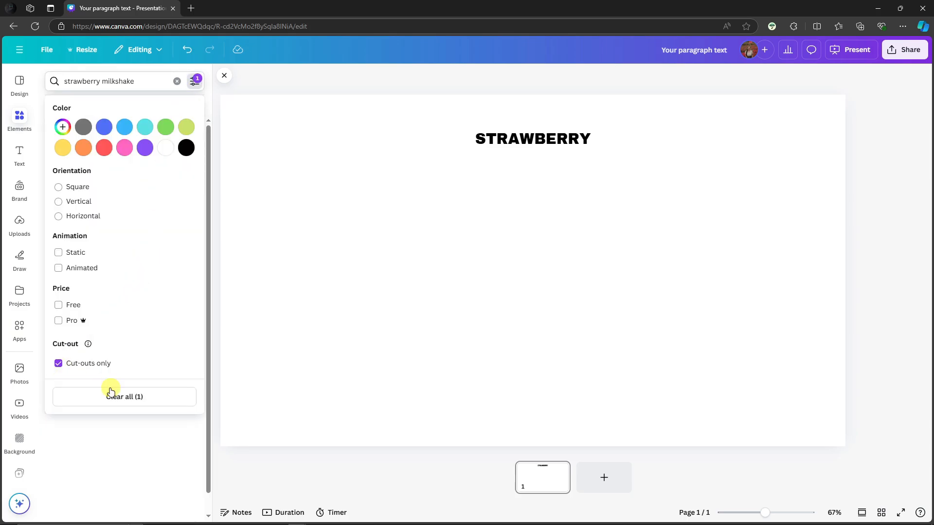
pyautogui.click(196, 82)
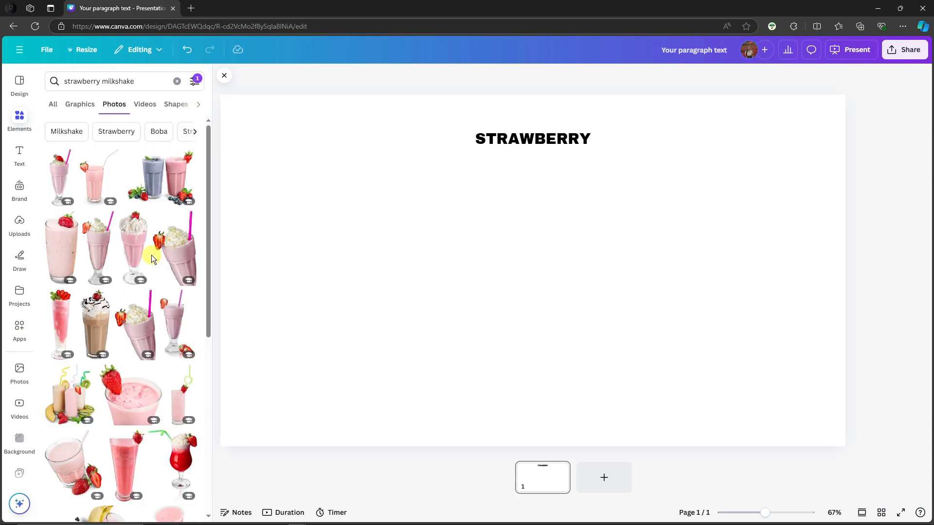
# Insert the cut-out photo of the tall, narrow strawberry milkshake glass topped with strawberries and mint onto the page
pyautogui.scroll(-1, 164, 414)
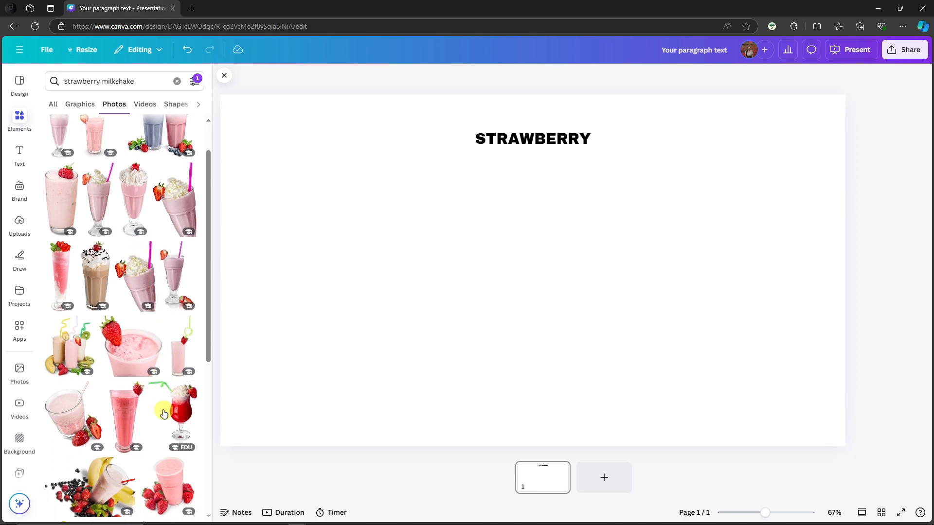
pyautogui.click(59, 278)
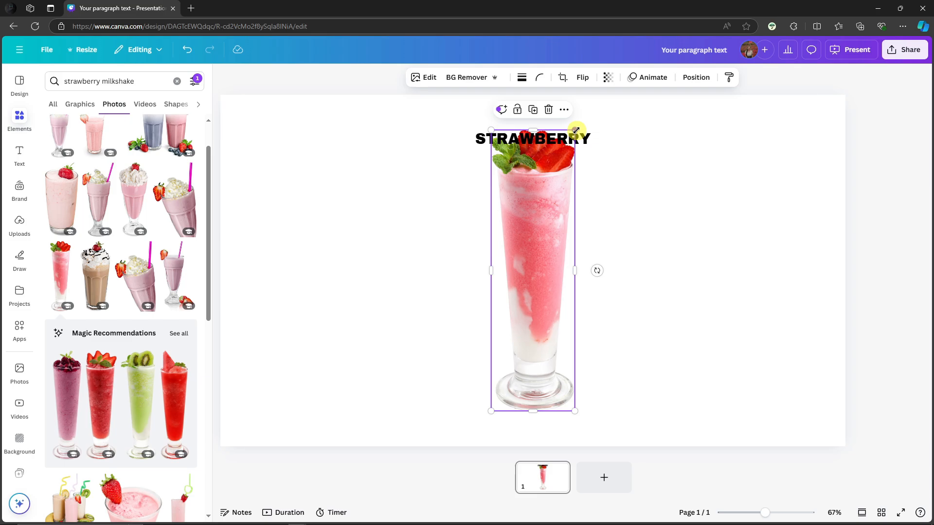
# Scale the strawberry milkshake photo down so it fits below the STRAWBERRY title, centred horizontally on the page
pyautogui.moveTo(575, 130); pyautogui.dragTo(562, 176)
pyautogui.moveTo(534, 263)
pyautogui.mouseDown()
pyautogui.moveTo(540, 248)
pyautogui.moveTo(538, 298)
pyautogui.moveTo(540, 268)
pyautogui.mouseUp()
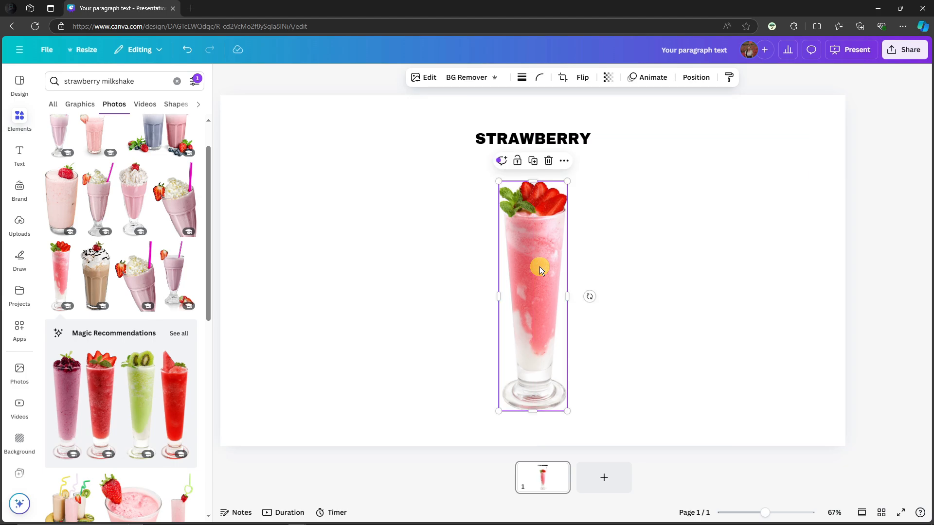
# Enlarge the STRAWBERRY title to font size 40, keeping the milkshake photo centred beneath it
pyautogui.click(586, 141)
pyautogui.click(458, 77)
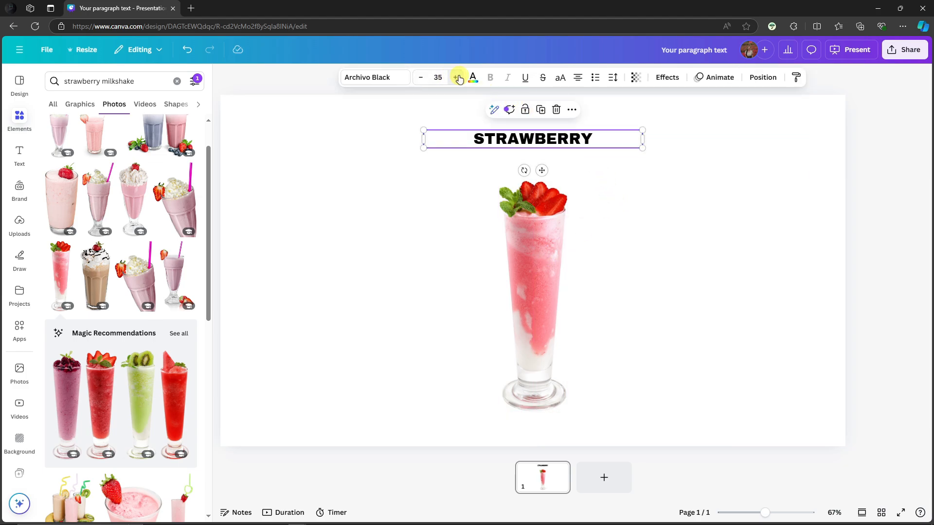
pyautogui.click(458, 78)
pyautogui.click(457, 77)
pyautogui.click(458, 78)
pyautogui.click(458, 78)
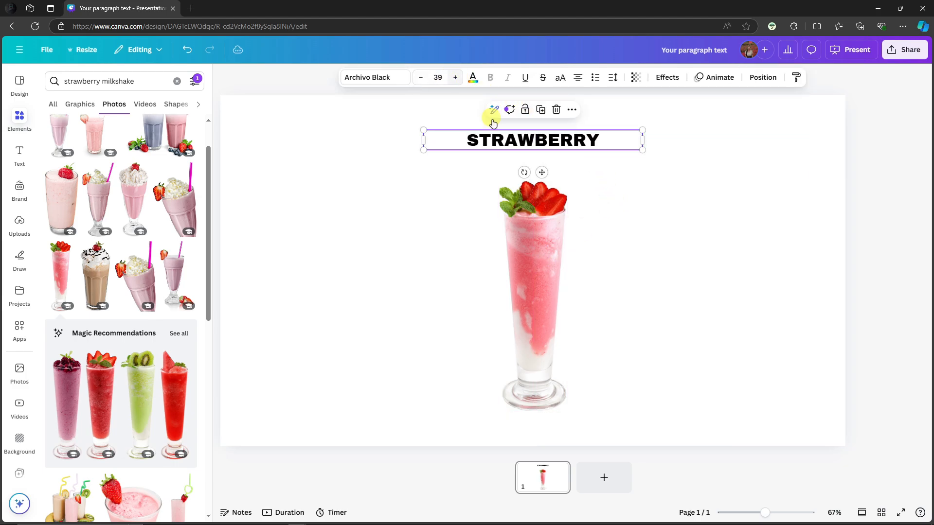
pyautogui.click(457, 77)
pyautogui.moveTo(543, 290); pyautogui.dragTo(544, 288)
# Change the page background to the light pink photo colour #f3acb3
pyautogui.click(690, 255)
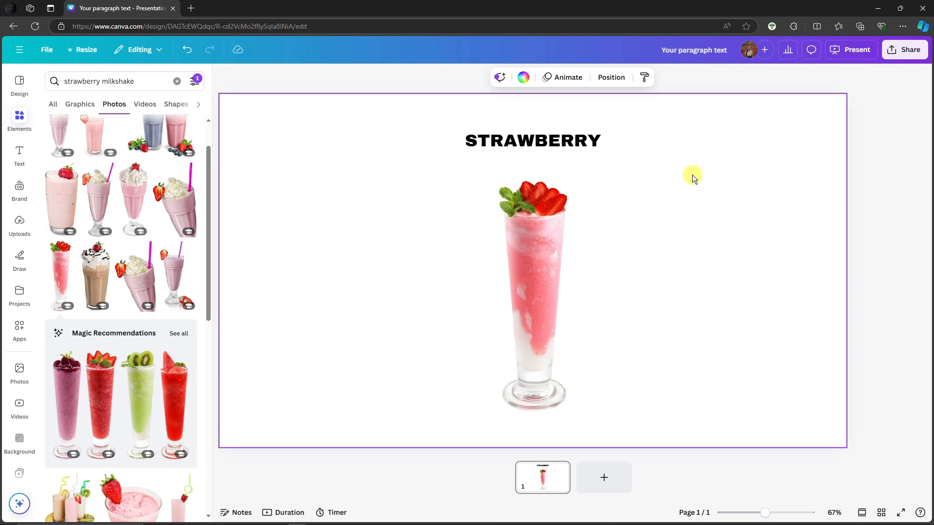
pyautogui.click(523, 77)
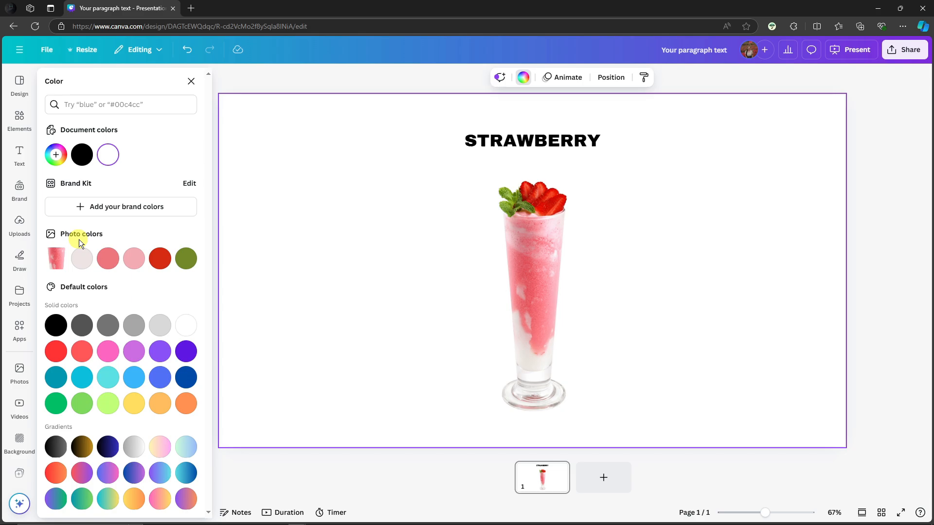
pyautogui.click(108, 258)
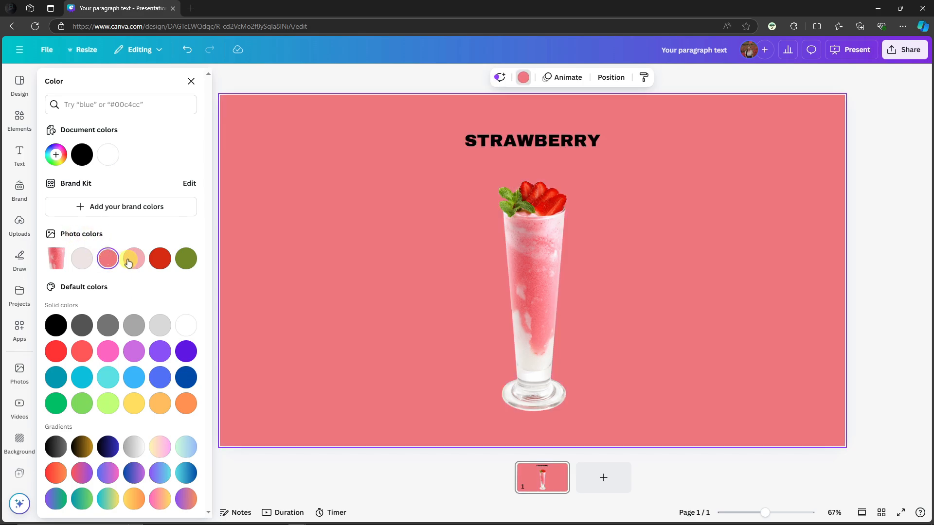
pyautogui.click(133, 259)
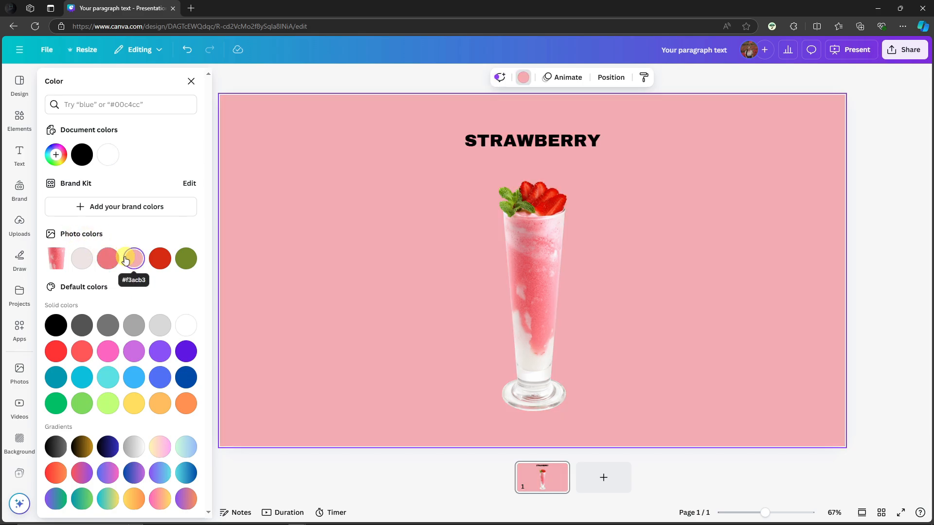
# Recolour the STRAWBERRY title with the red taken from the milkshake photo's colours
pyautogui.click(469, 141)
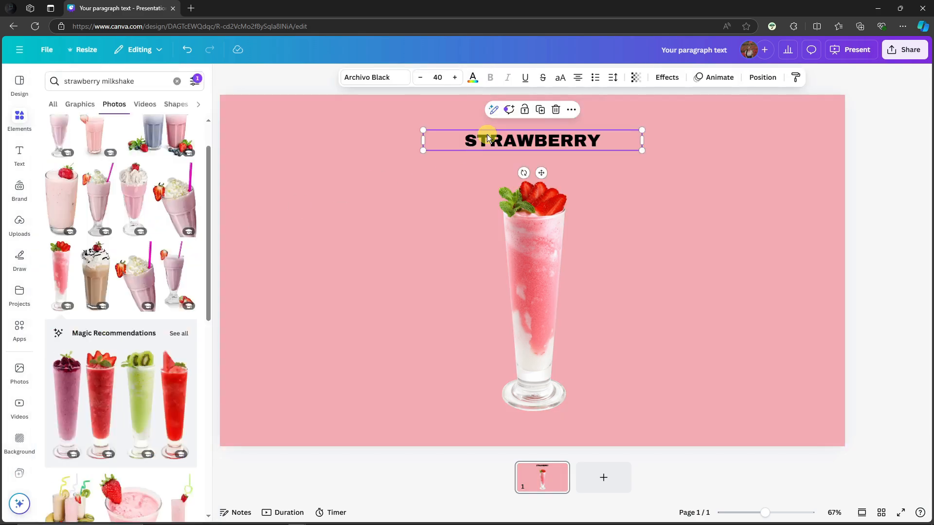
pyautogui.click(473, 78)
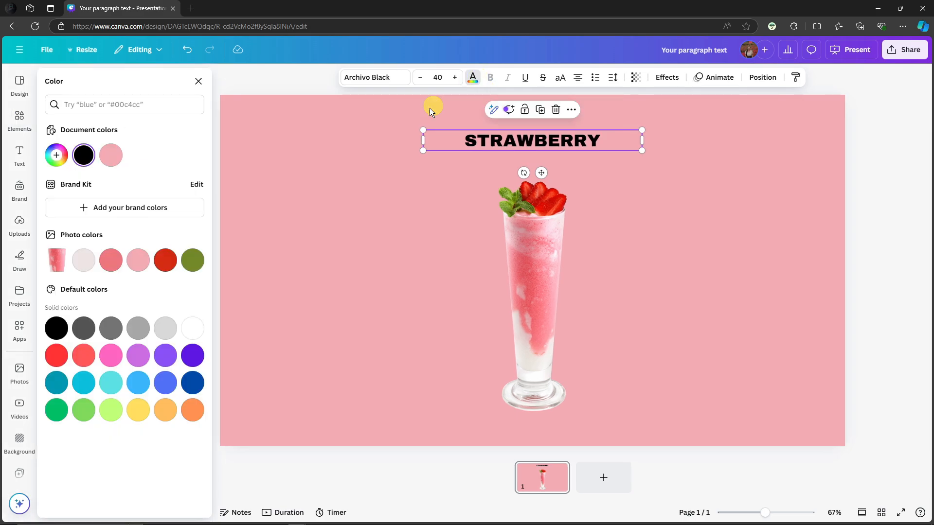
pyautogui.click(84, 260)
pyautogui.click(109, 261)
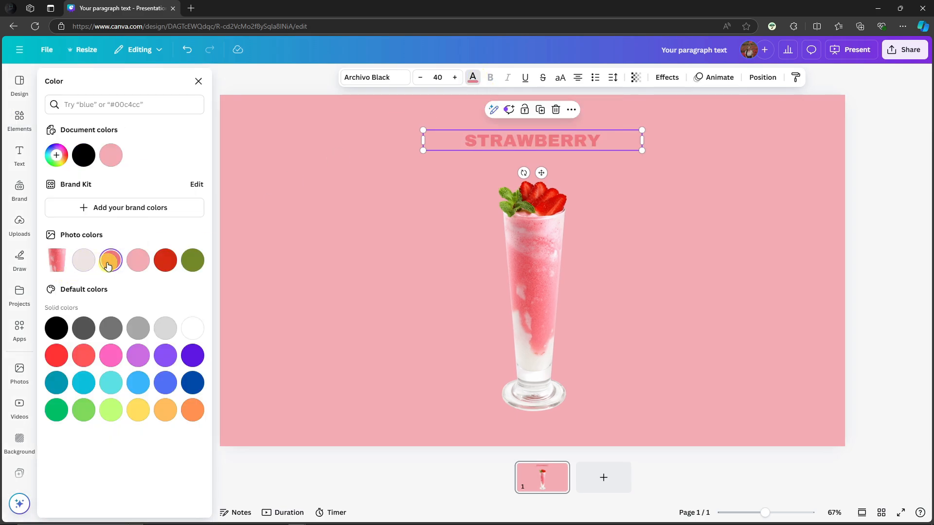
pyautogui.click(164, 261)
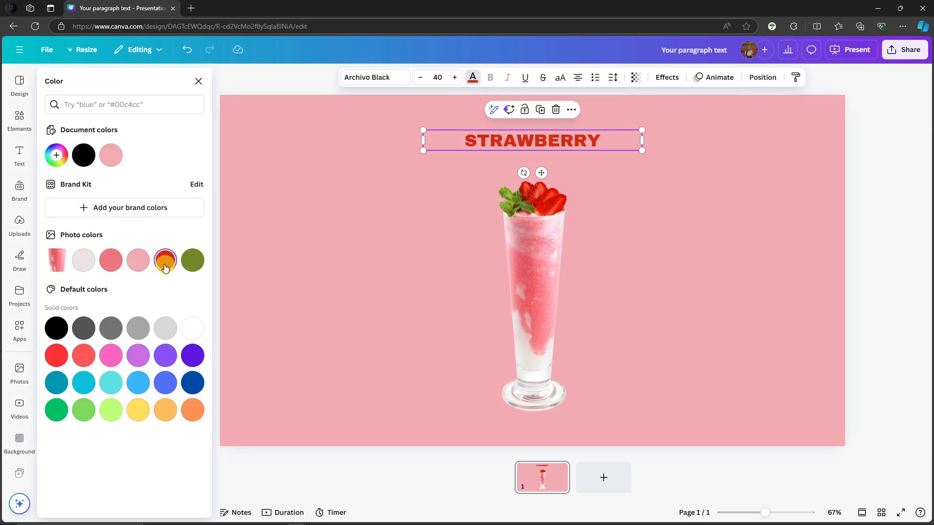
# Increase the title's font size to 43, widen its text box slightly, and recentre it horizontally on the page
pyautogui.click(455, 78)
pyautogui.click(455, 78)
pyautogui.click(454, 77)
pyautogui.moveTo(643, 143); pyautogui.dragTo(663, 142)
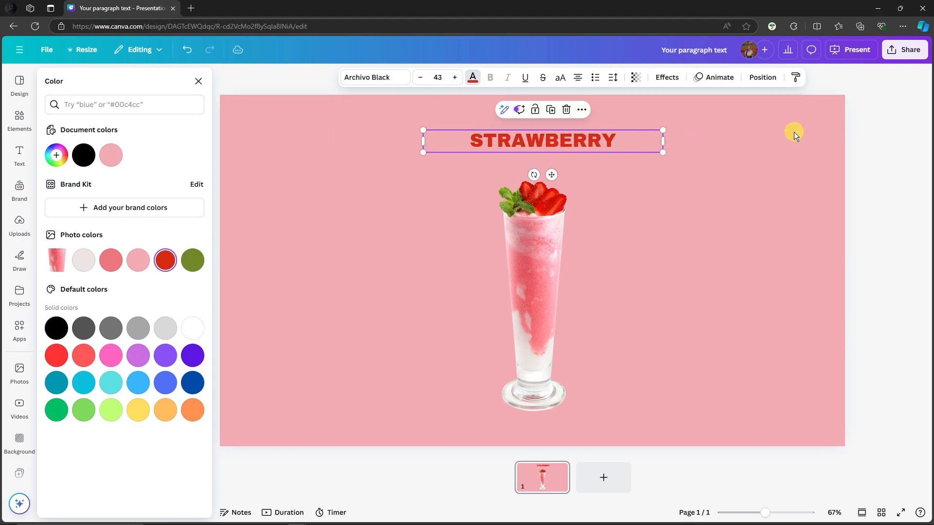
pyautogui.click(898, 124)
pyautogui.click(588, 147)
pyautogui.click(588, 147)
pyautogui.click(771, 148)
pyautogui.moveTo(560, 144)
pyautogui.mouseDown()
pyautogui.moveTo(534, 145)
pyautogui.moveTo(551, 145)
pyautogui.mouseUp()
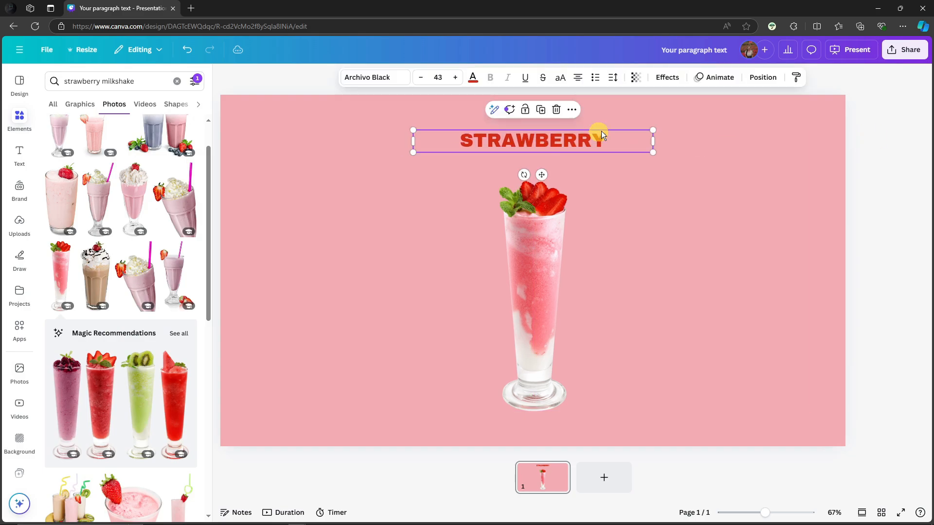
pyautogui.click(882, 99)
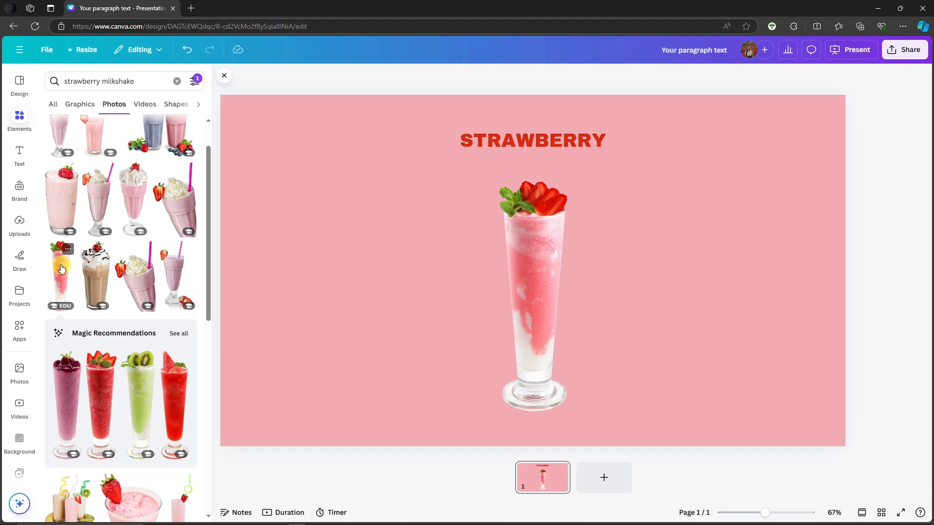
# Open the collection that the Glass of Strawberry Milkshake photo belongs to, examine its matching drinks, and clear the search
pyautogui.click(69, 250)
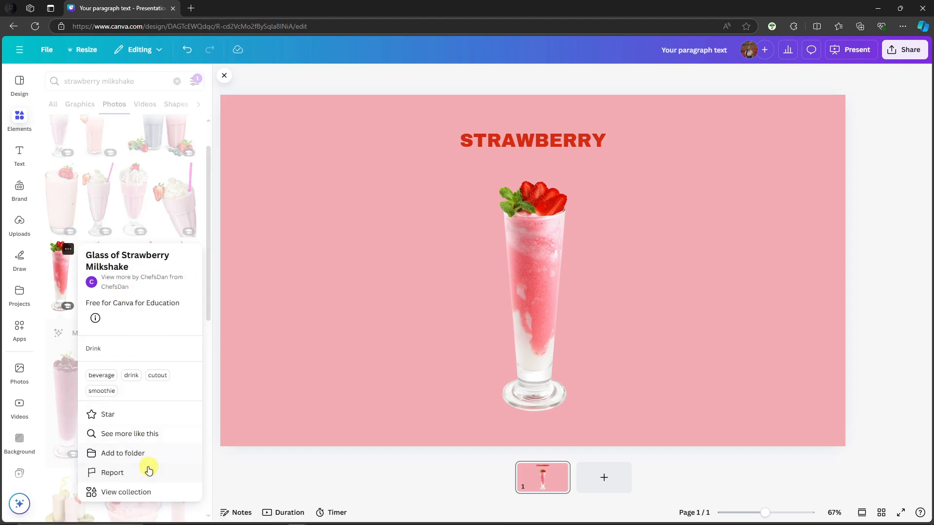
pyautogui.click(116, 494)
pyautogui.scroll(-3, 115, 199)
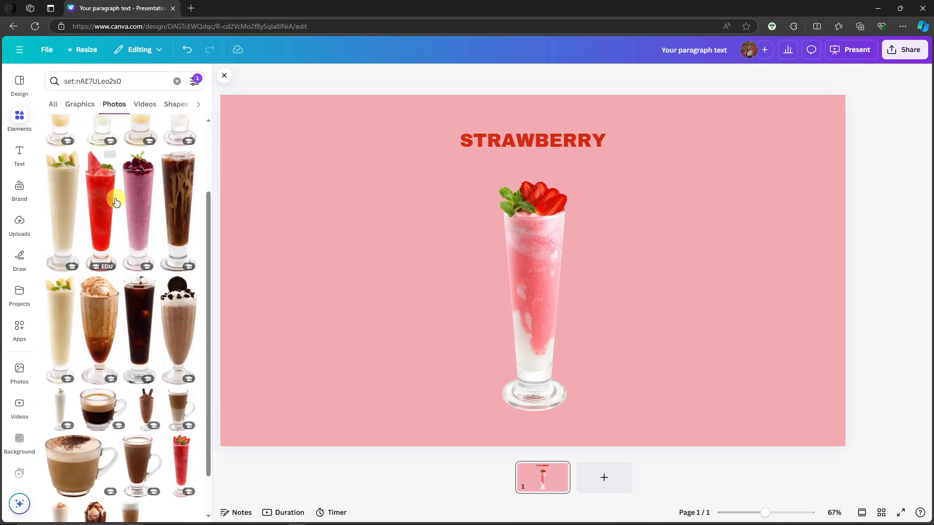
pyautogui.scroll(-1, 115, 201)
pyautogui.scroll(3, 126, 219)
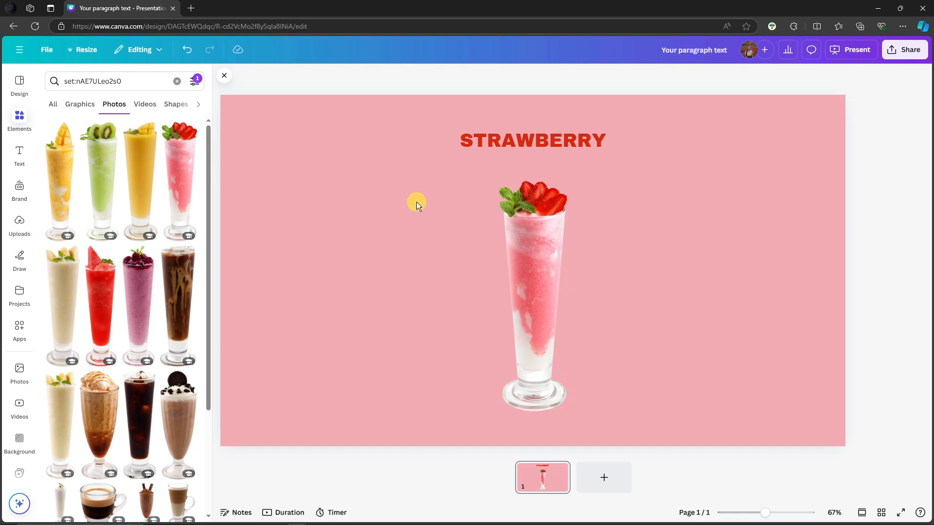
pyautogui.click(19, 118)
pyautogui.click(177, 81)
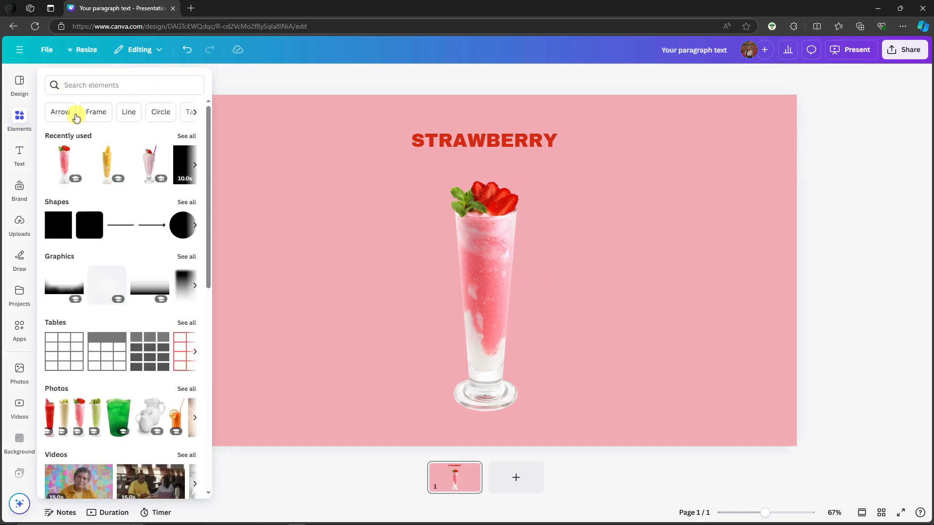
# Add a square shape centred over the middle of the milkshake glass and set its transparency to 0
pyautogui.click(404, 230)
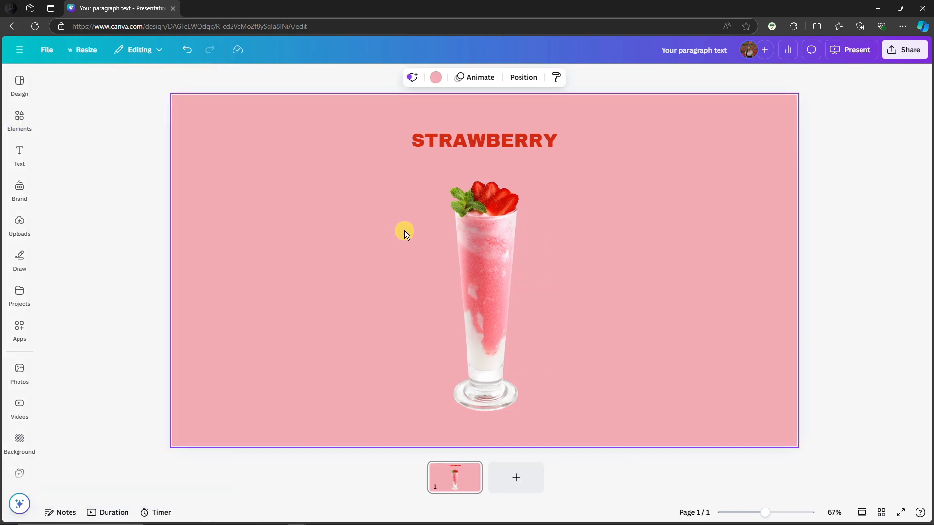
pyautogui.press('r')
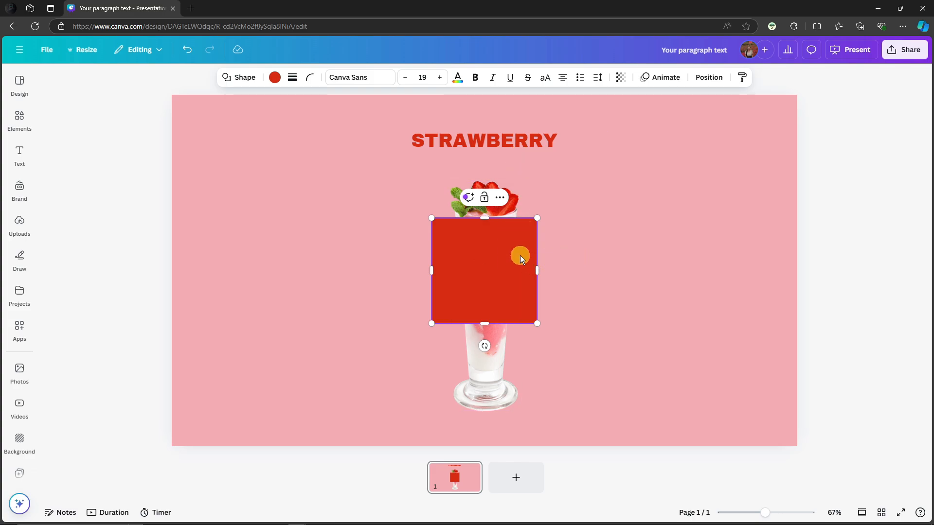
pyautogui.moveTo(519, 258); pyautogui.dragTo(519, 283)
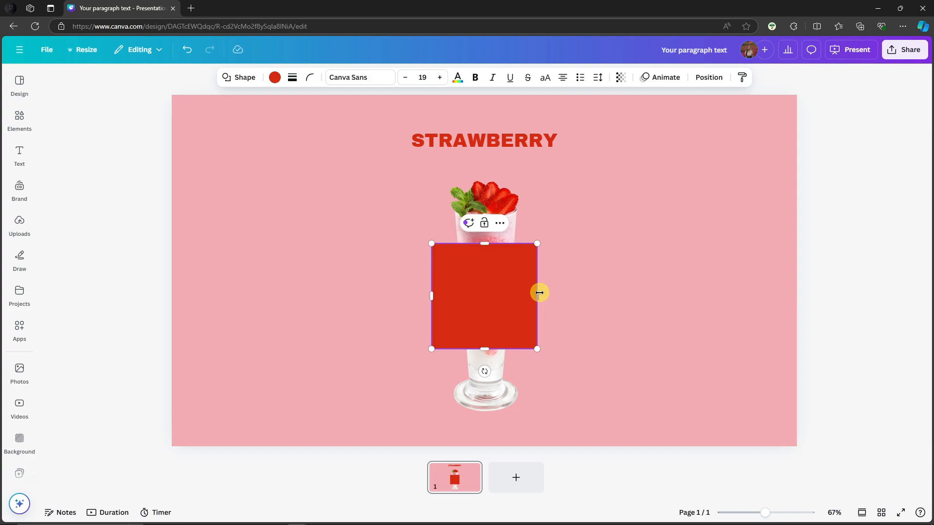
pyautogui.click(620, 78)
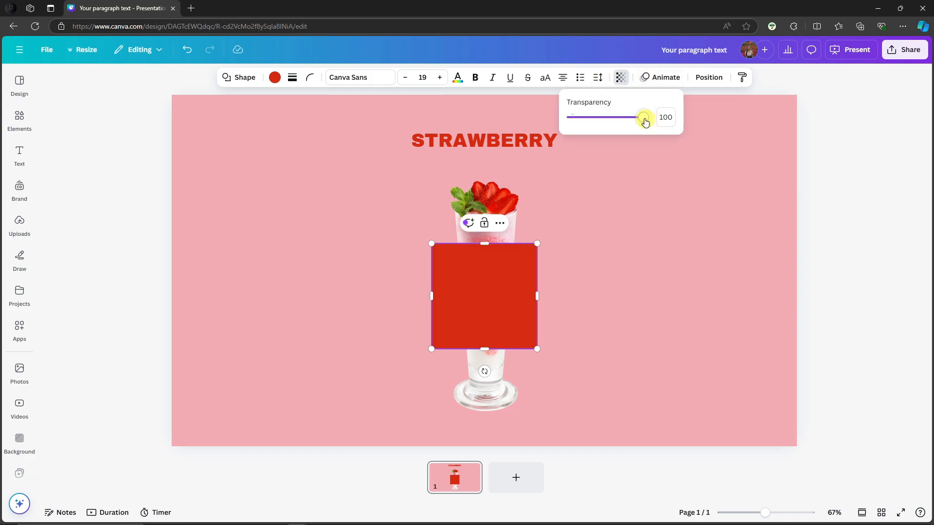
pyautogui.moveTo(644, 121); pyautogui.dragTo(571, 126)
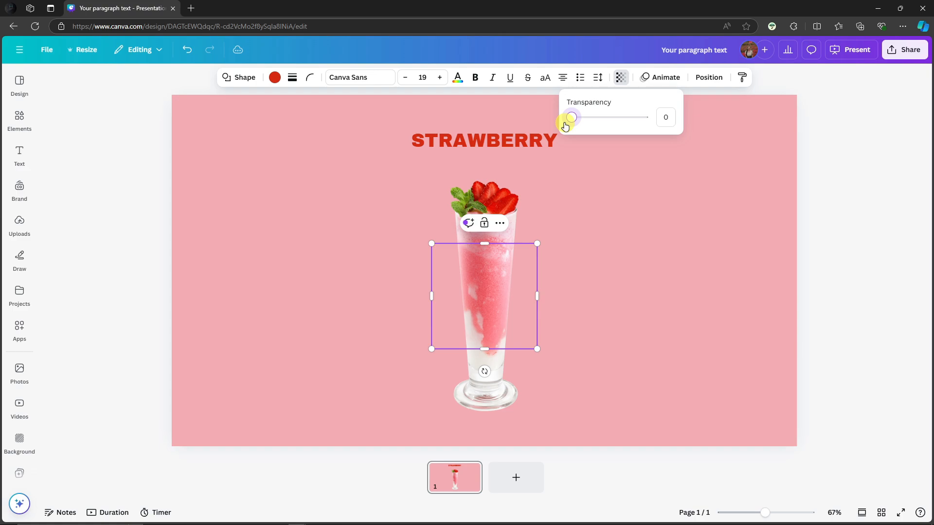
# Widen the invisible square evenly on both sides into a rectangle extending well past the glass
pyautogui.moveTo(538, 295); pyautogui.dragTo(603, 295)
pyautogui.click(680, 271)
pyautogui.moveTo(538, 291); pyautogui.dragTo(508, 283)
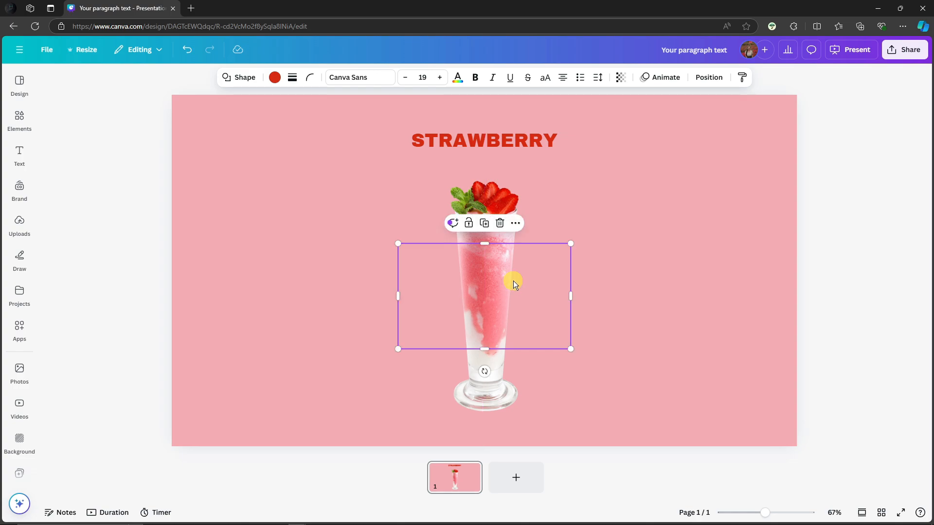
pyautogui.click(640, 233)
# Group the invisible rectangle with the strawberry milkshake photo
pyautogui.click(539, 268)
pyautogui.keyDown('shift'); pyautogui.click(499, 202); pyautogui.keyUp('shift')
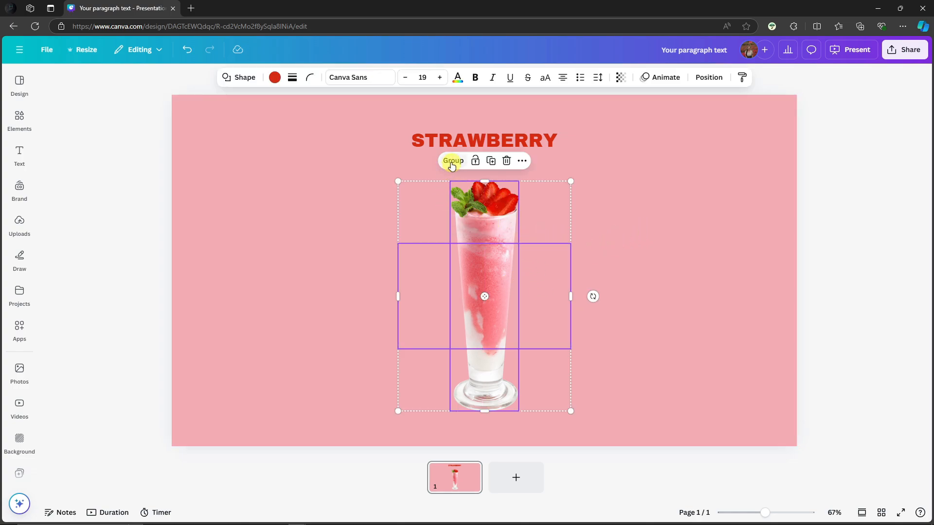
pyautogui.click(452, 162)
pyautogui.click(872, 197)
pyautogui.click(445, 238)
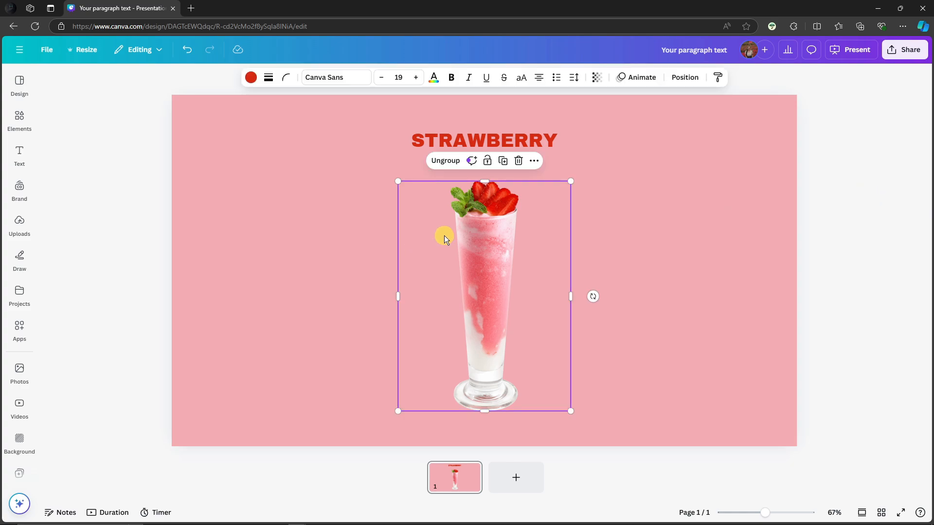
pyautogui.click(504, 230)
pyautogui.click(880, 198)
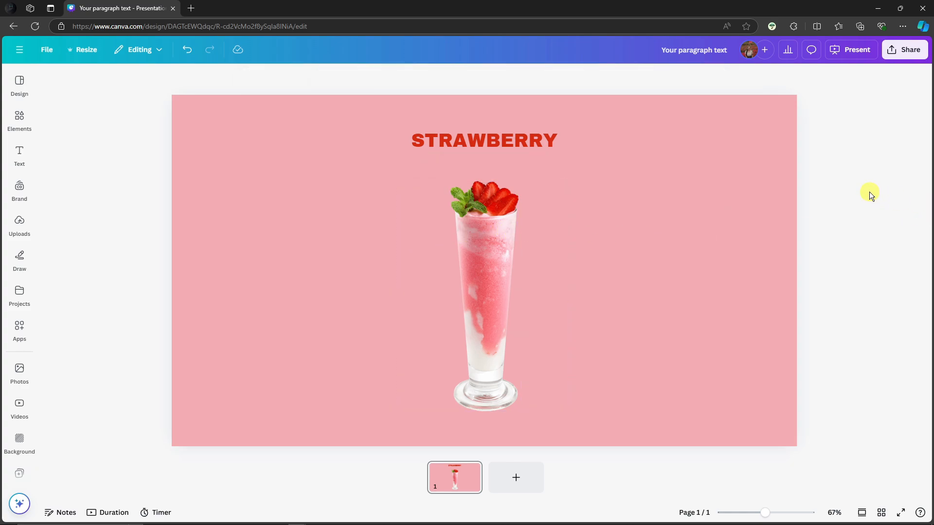
pyautogui.click(441, 148)
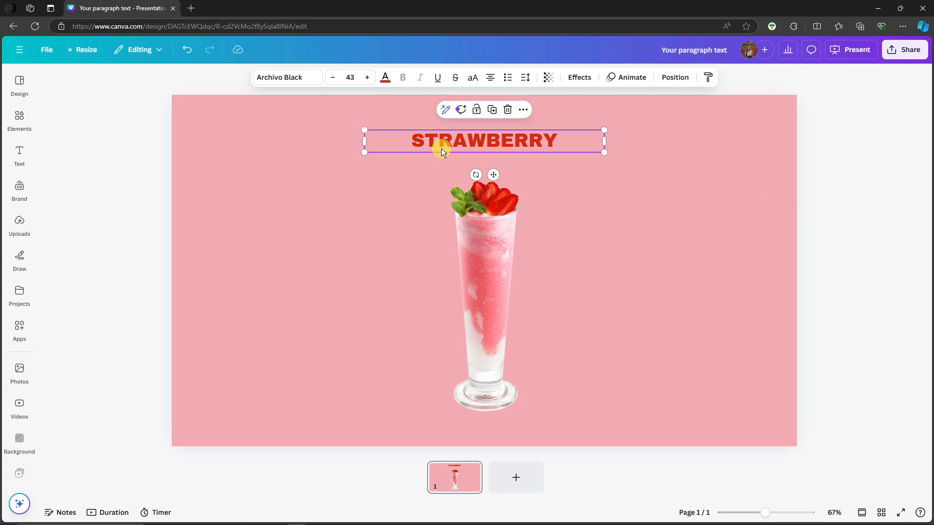
pyautogui.click(881, 144)
pyautogui.click(738, 161)
pyautogui.click(151, 183)
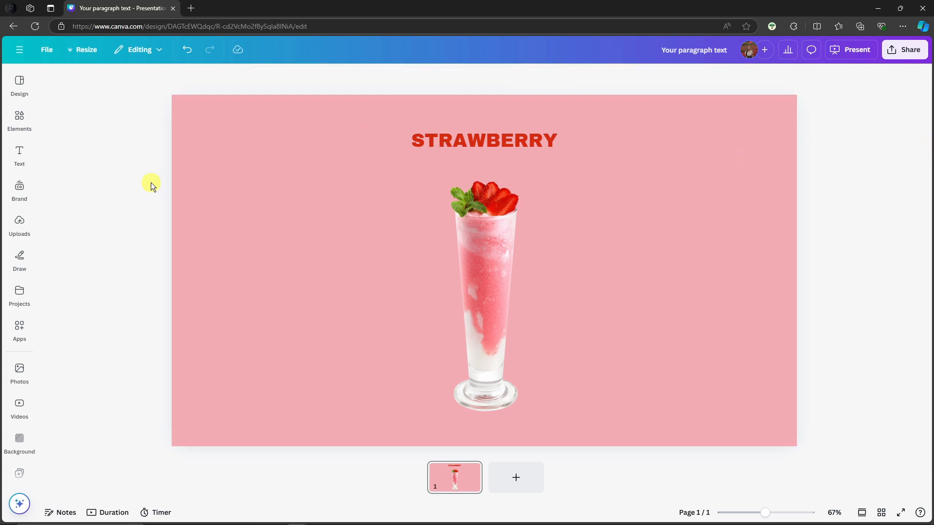
# Duplicate the strawberry page and change the copy's title to MANGO
pyautogui.rightClick(455, 472)
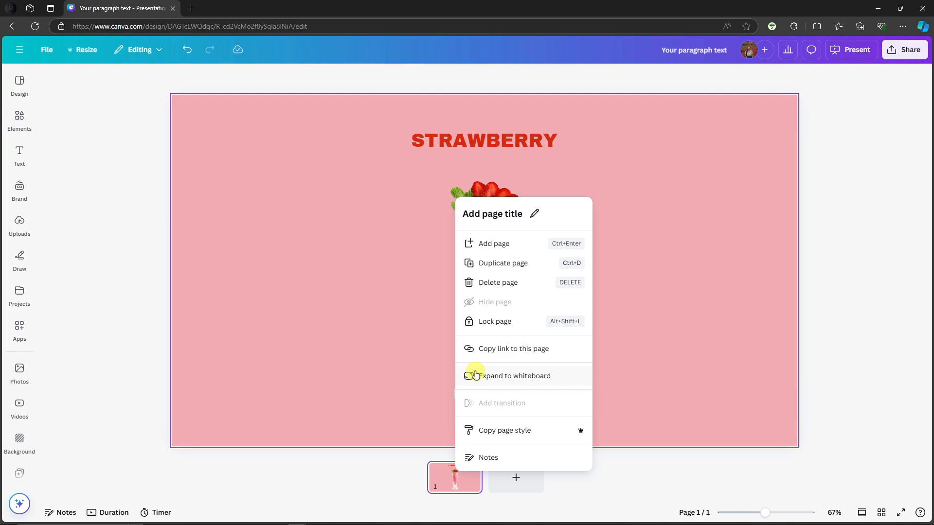
pyautogui.click(494, 263)
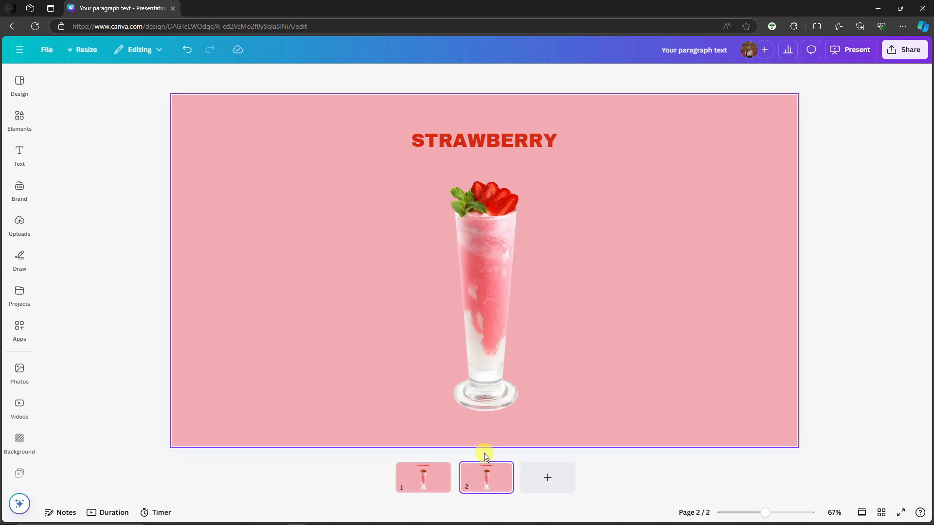
pyautogui.doubleClick(469, 140)
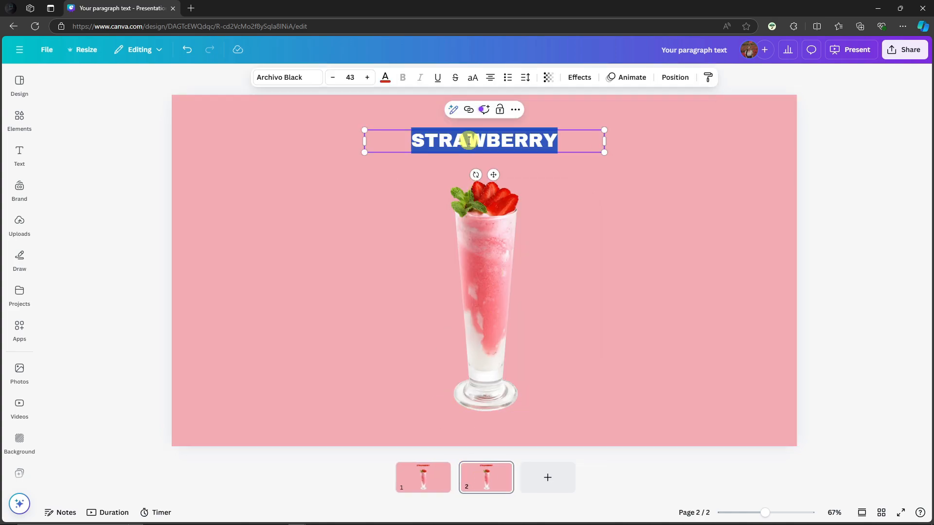
pyautogui.write('MANGO')
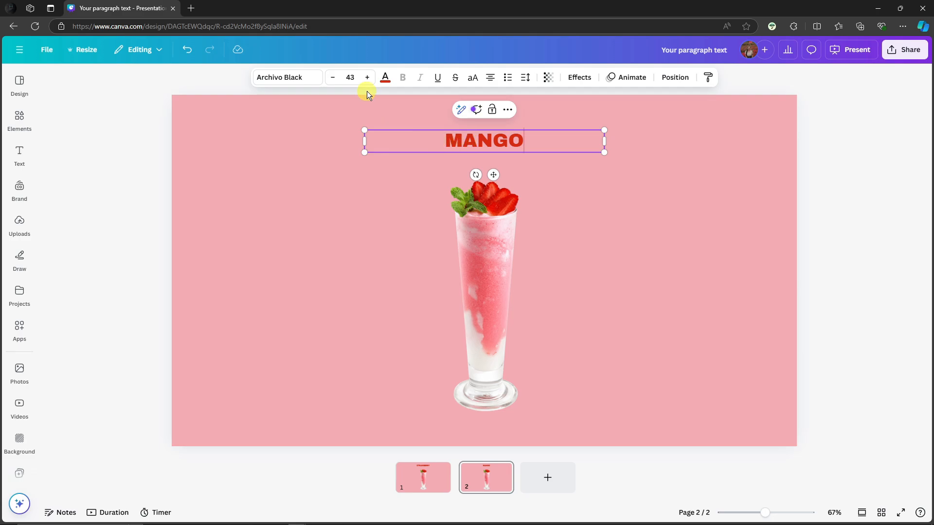
pyautogui.hotkey('ctrl', 'a')
pyautogui.click(386, 78)
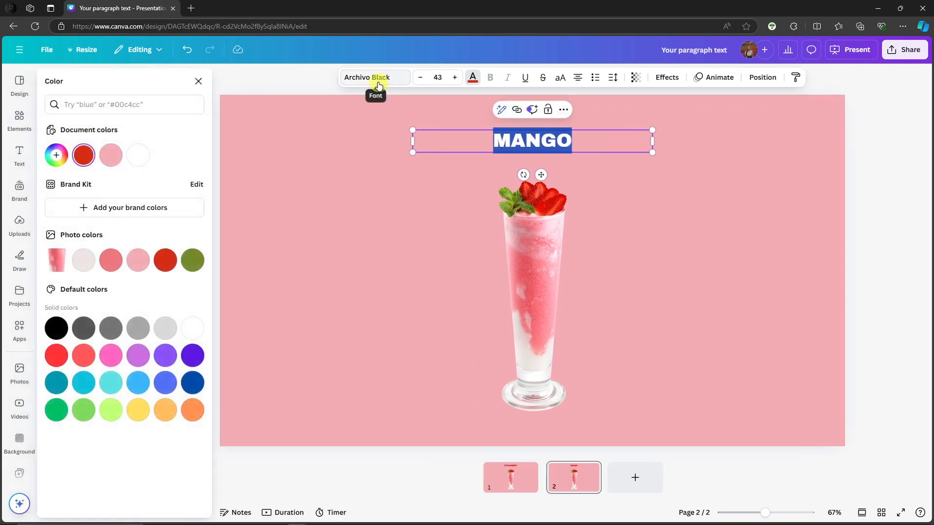
pyautogui.click(387, 194)
# Open the image collection of the recently used strawberry milkshake and add its mango milkshake photo with mango cubes to the page
pyautogui.click(556, 235)
pyautogui.click(20, 121)
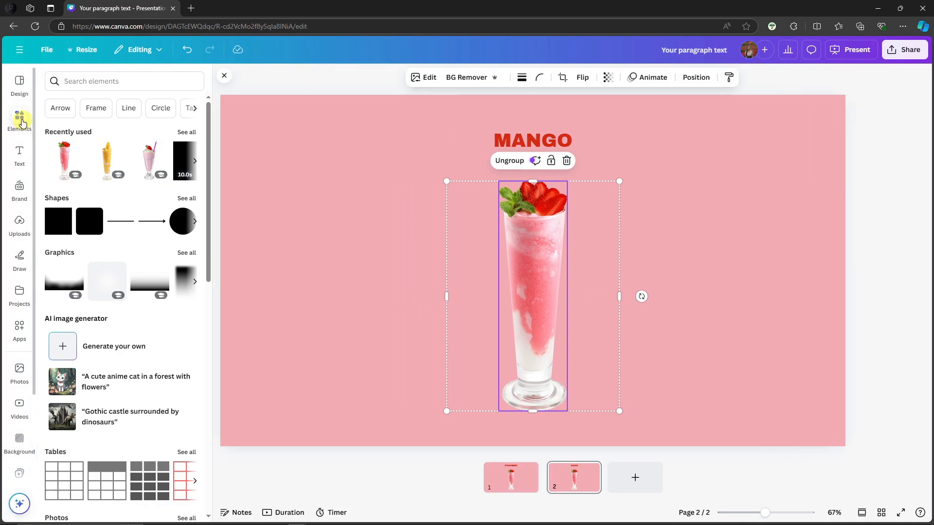
pyautogui.click(76, 150)
pyautogui.click(129, 390)
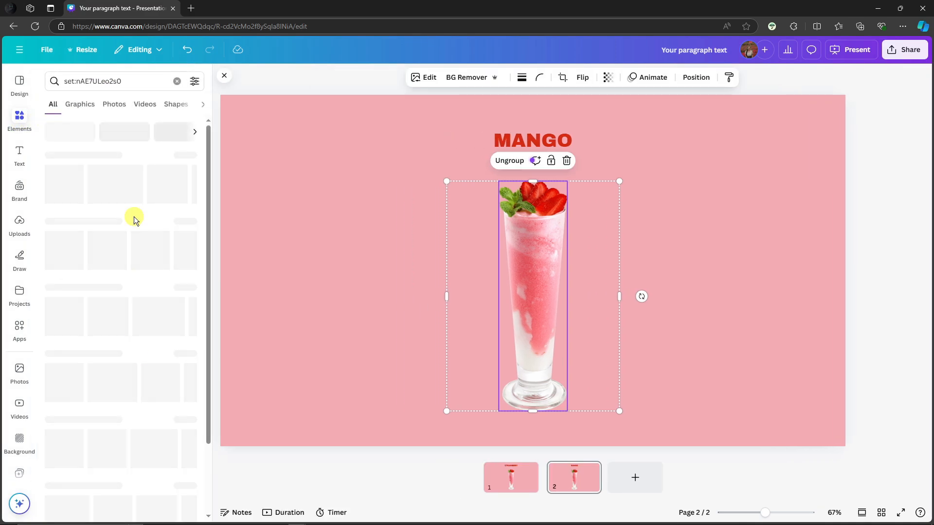
pyautogui.click(55, 179)
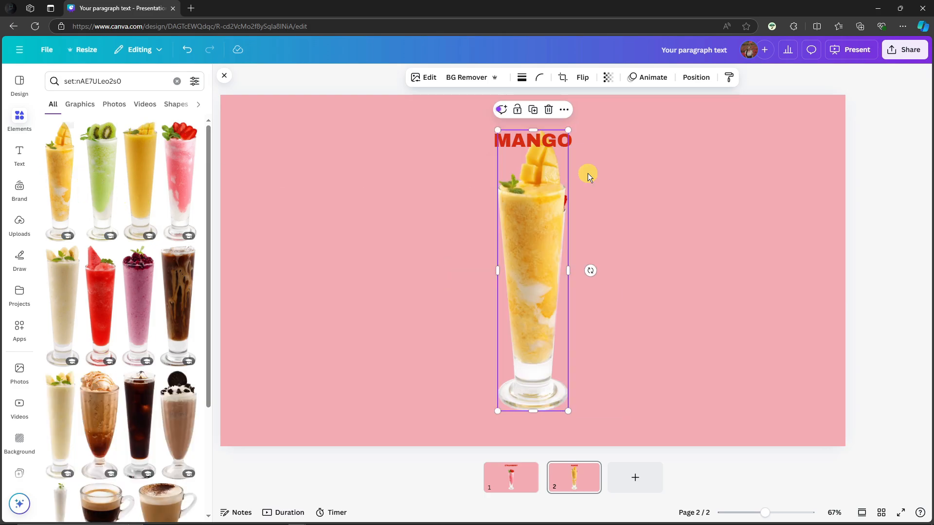
# Scale the mango milkshake photo down slightly and place it directly over the strawberry glass
pyautogui.moveTo(569, 132)
pyautogui.mouseDown()
pyautogui.moveTo(563, 156)
pyautogui.moveTo(567, 142)
pyautogui.mouseUp()
pyautogui.moveTo(523, 214); pyautogui.dragTo(529, 219)
pyautogui.moveTo(505, 146); pyautogui.dragTo(501, 142)
pyautogui.moveTo(530, 219); pyautogui.dragTo(536, 218)
pyautogui.click(422, 225)
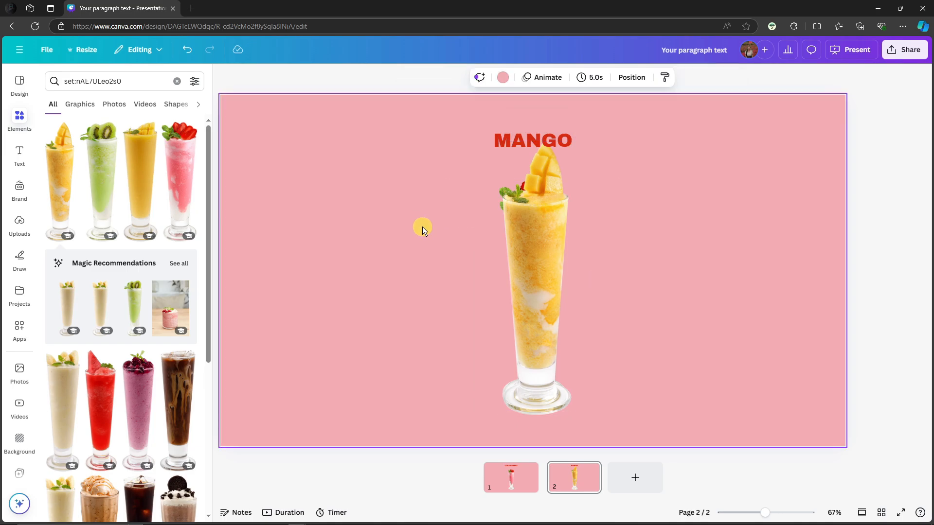
# Colour the MANGO title with the golden yellow taken from the mango photo's colours
pyautogui.click(523, 132)
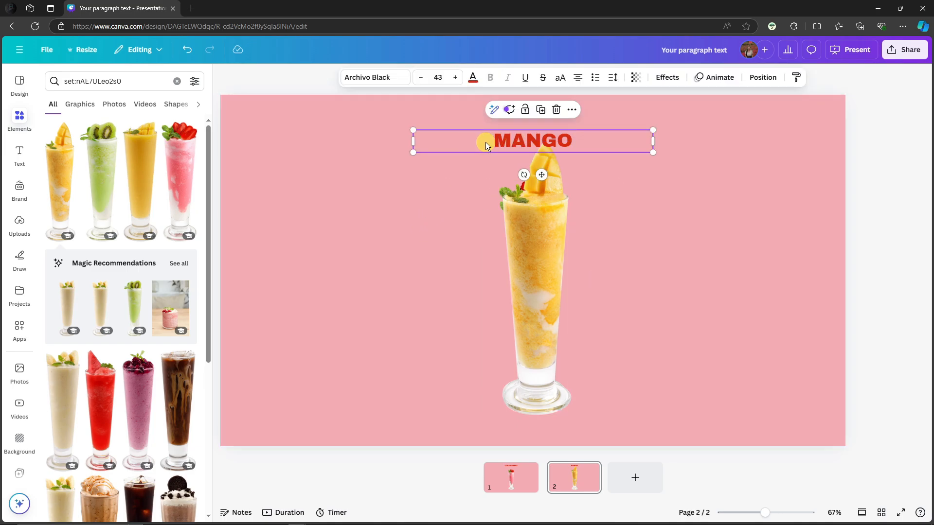
pyautogui.click(472, 78)
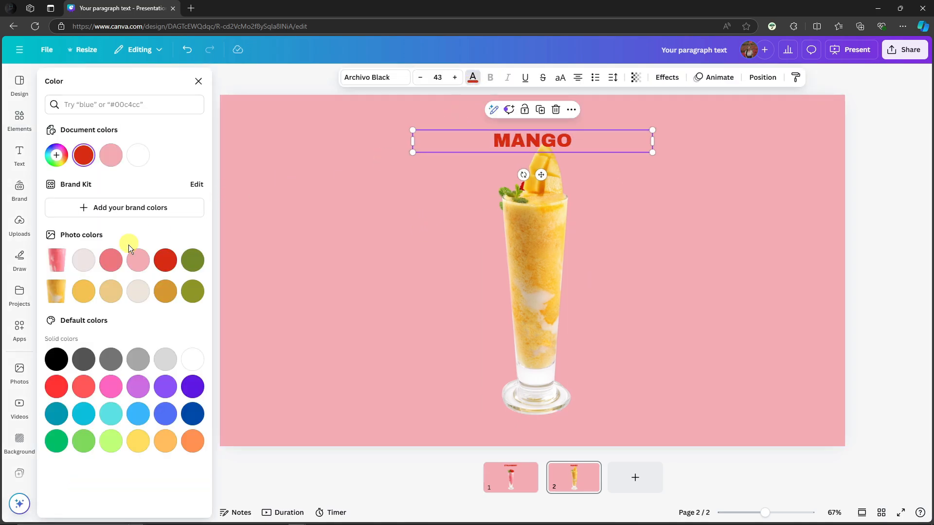
pyautogui.click(84, 291)
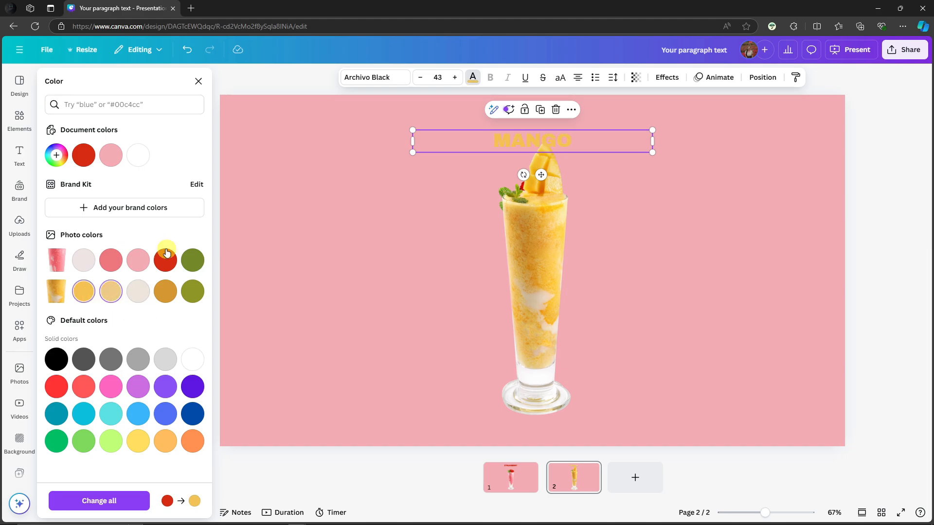
# Move the MANGO title up, enlarge it to font size 58 and centre it above the mango glass
pyautogui.moveTo(438, 143); pyautogui.dragTo(442, 132)
pyautogui.click(455, 77)
pyautogui.click(455, 77)
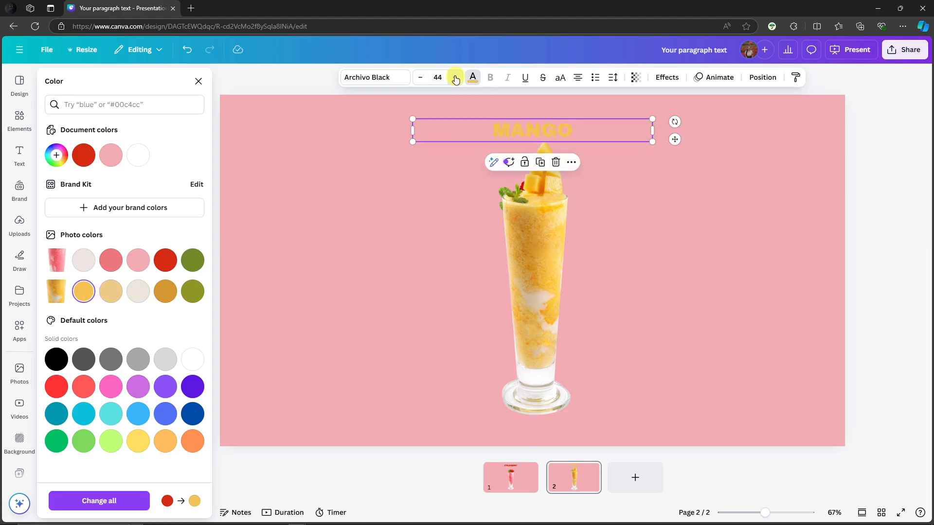
pyautogui.click(455, 77)
pyautogui.click(455, 77)
pyautogui.click(455, 78)
pyautogui.click(455, 77)
pyautogui.click(455, 78)
pyautogui.click(455, 78)
pyautogui.click(455, 77)
pyautogui.click(455, 77)
pyautogui.click(455, 78)
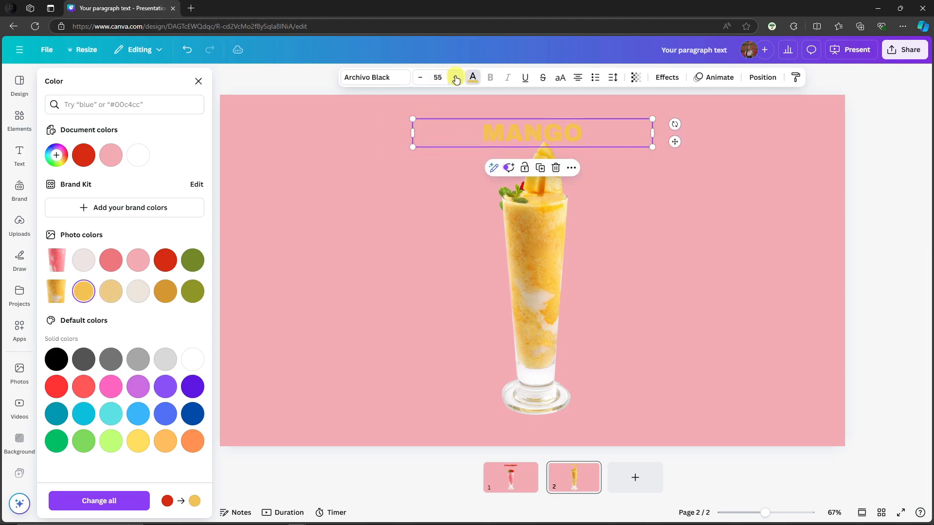
pyautogui.click(455, 77)
pyautogui.click(455, 77)
pyautogui.click(466, 186)
pyautogui.moveTo(474, 139); pyautogui.dragTo(483, 131)
pyautogui.click(471, 273)
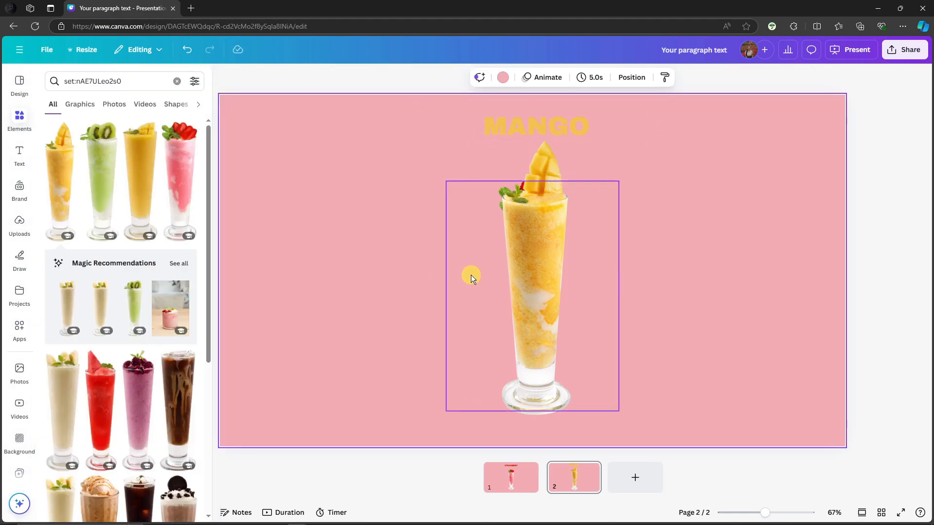
# Try the mango photo's colours on the page background and set it to the dark orange-gold one
pyautogui.click(907, 195)
pyautogui.click(782, 212)
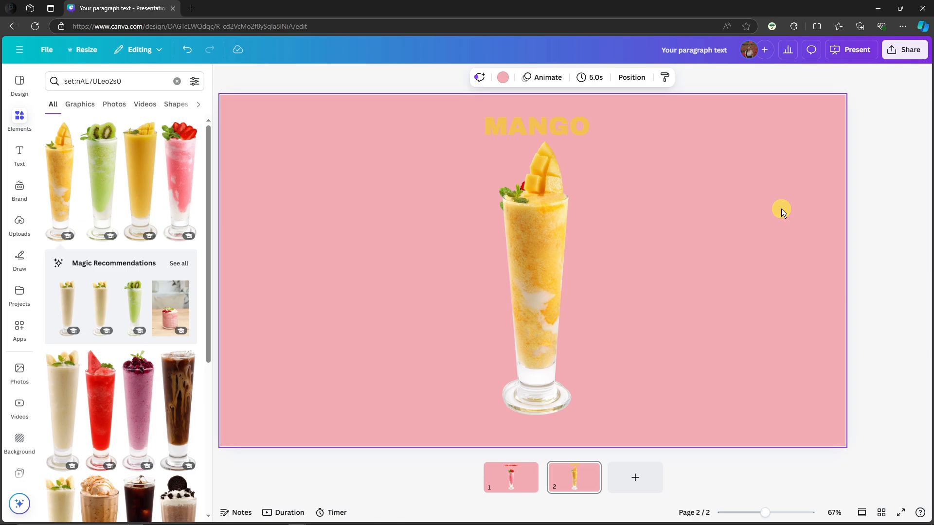
pyautogui.click(503, 77)
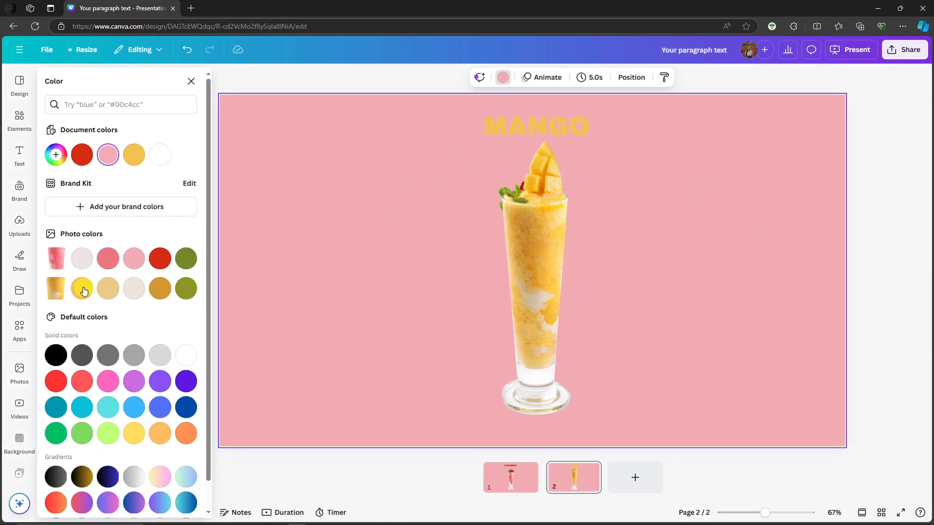
pyautogui.click(81, 289)
pyautogui.click(108, 292)
pyautogui.click(135, 291)
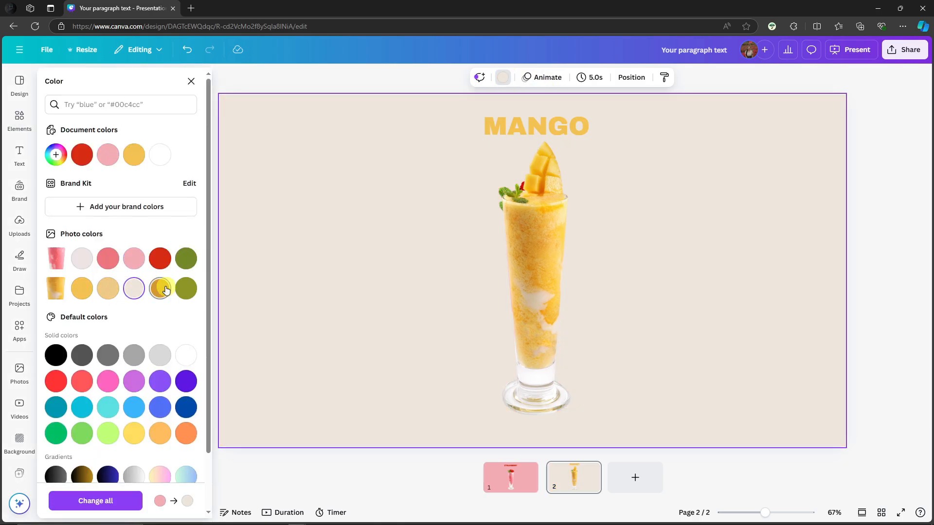
pyautogui.click(164, 290)
pyautogui.click(921, 180)
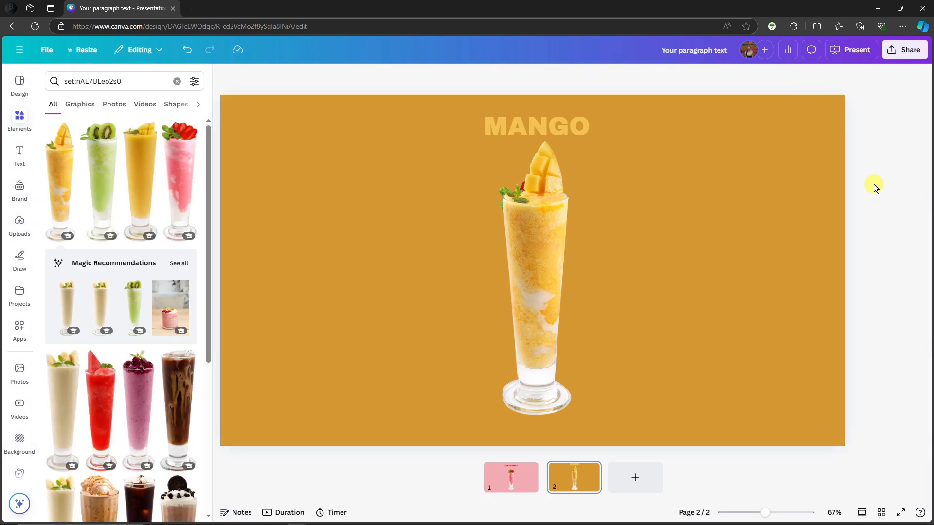
# Delete the strawberry milkshake photo hidden behind the mango glass through the layer list, keeping the invisible rectangle
pyautogui.click(416, 192)
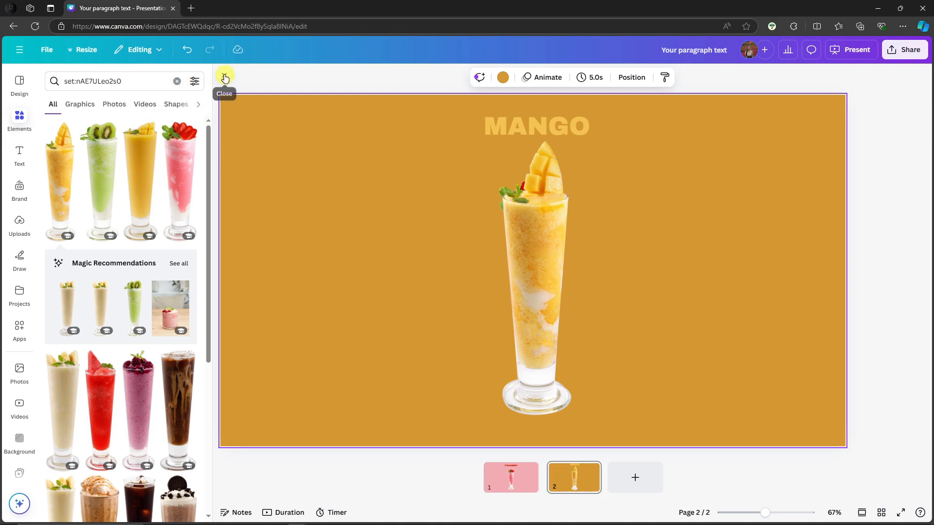
pyautogui.click(223, 77)
pyautogui.click(544, 77)
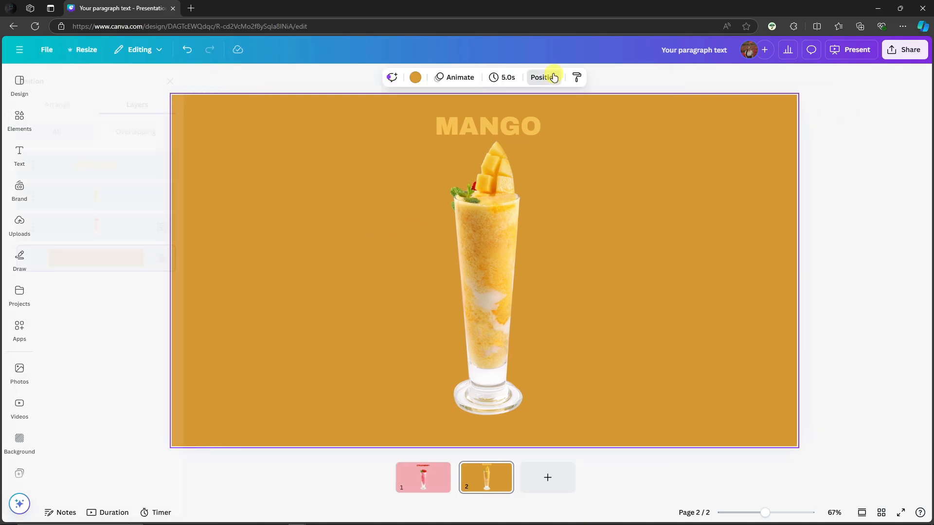
pyautogui.click(116, 229)
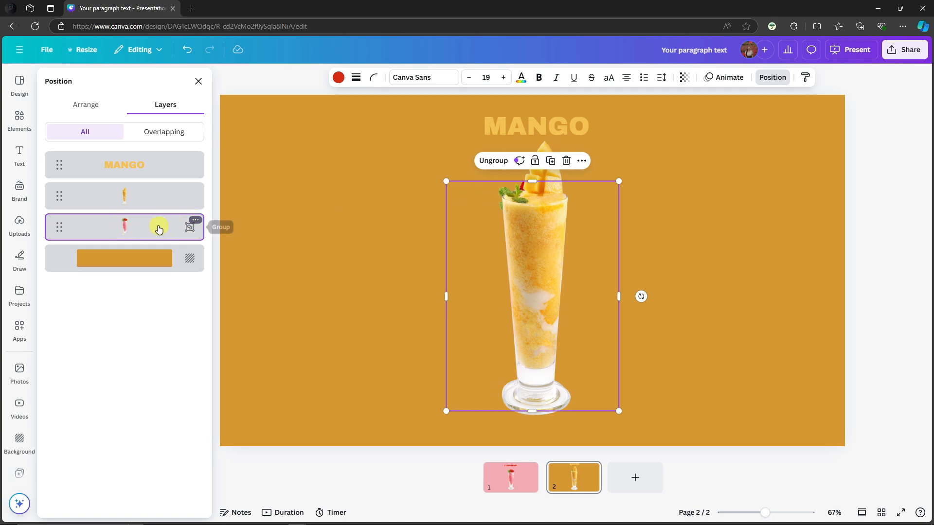
pyautogui.click(566, 160)
pyautogui.click(886, 142)
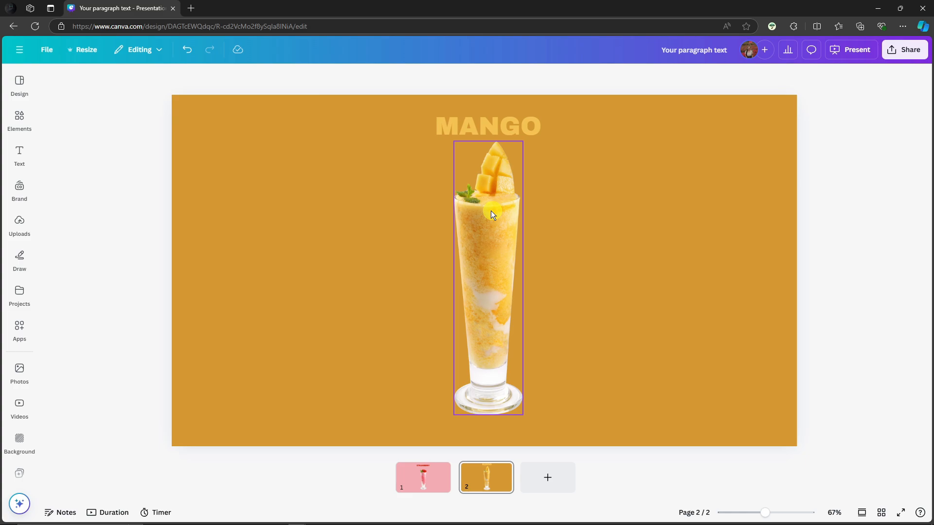
# Group the mango milkshake photo with the invisible rectangle on the MANGO page
pyautogui.hotkey('alt', '1')
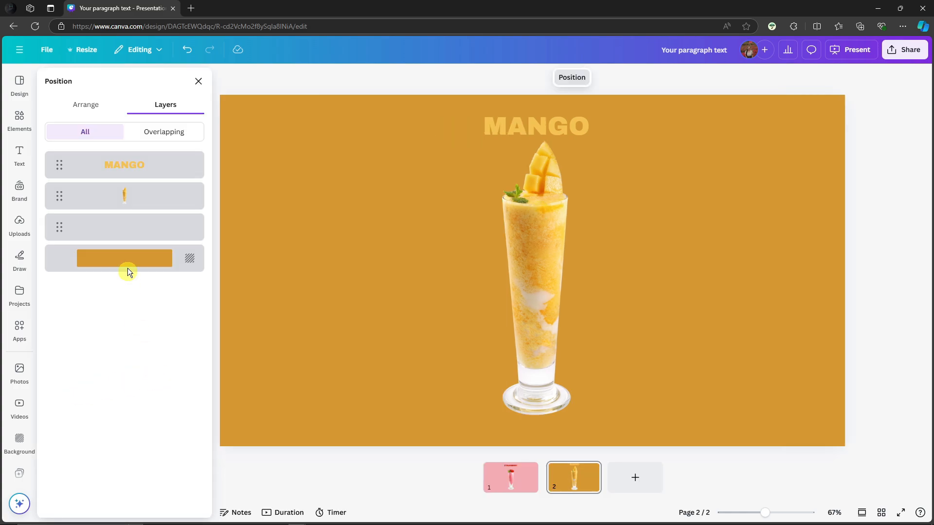
pyautogui.click(144, 195)
pyautogui.keyDown('shift'); pyautogui.click(141, 228); pyautogui.keyUp('shift')
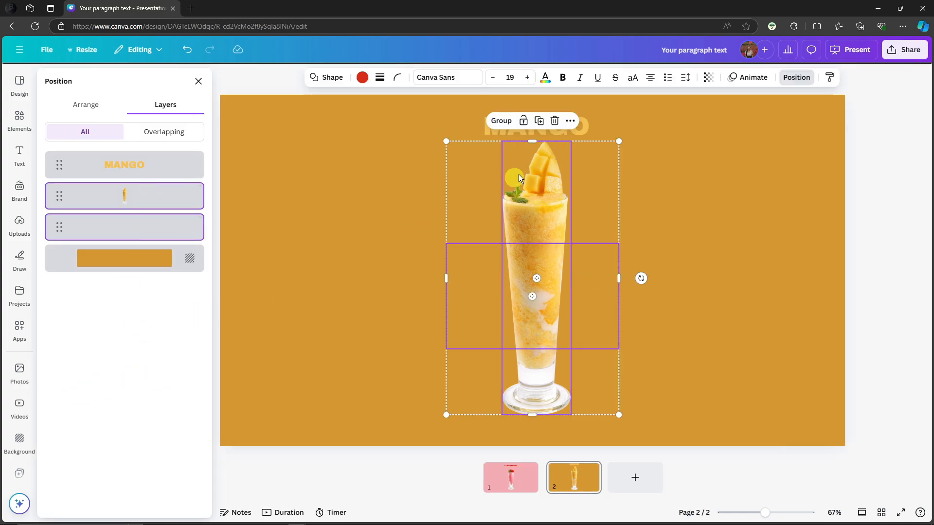
pyautogui.click(503, 122)
pyautogui.click(867, 186)
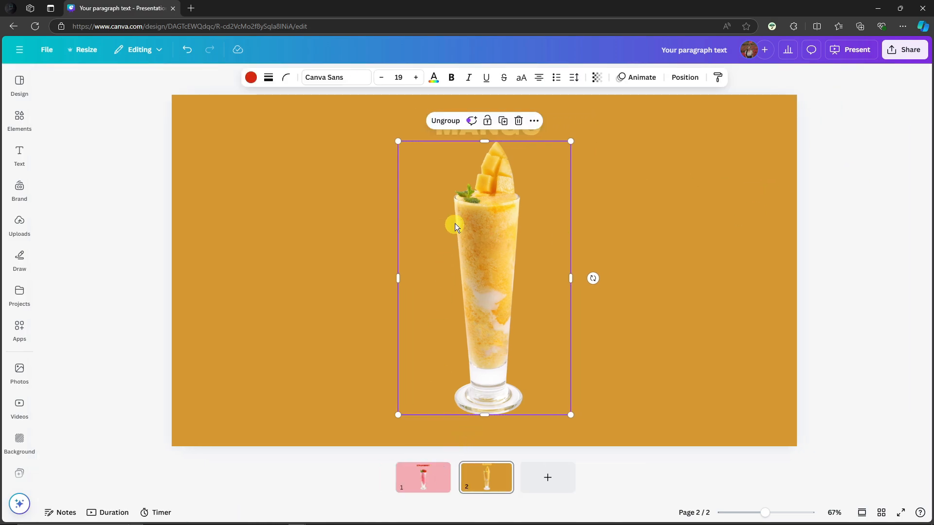
pyautogui.click(864, 180)
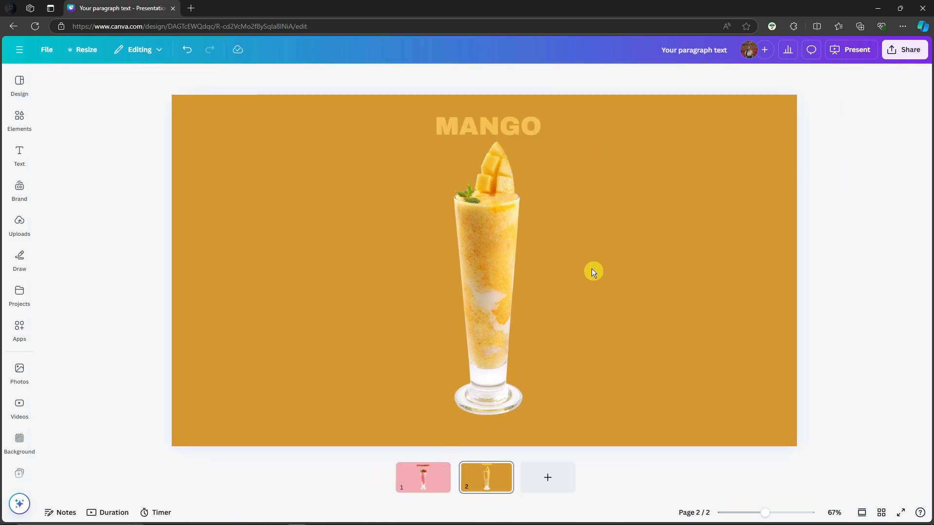
# Copy the MANGO title and milkshake group onto the STRAWBERRY page and place them to the right of the strawberry glass
pyautogui.moveTo(348, 109); pyautogui.dragTo(644, 344)
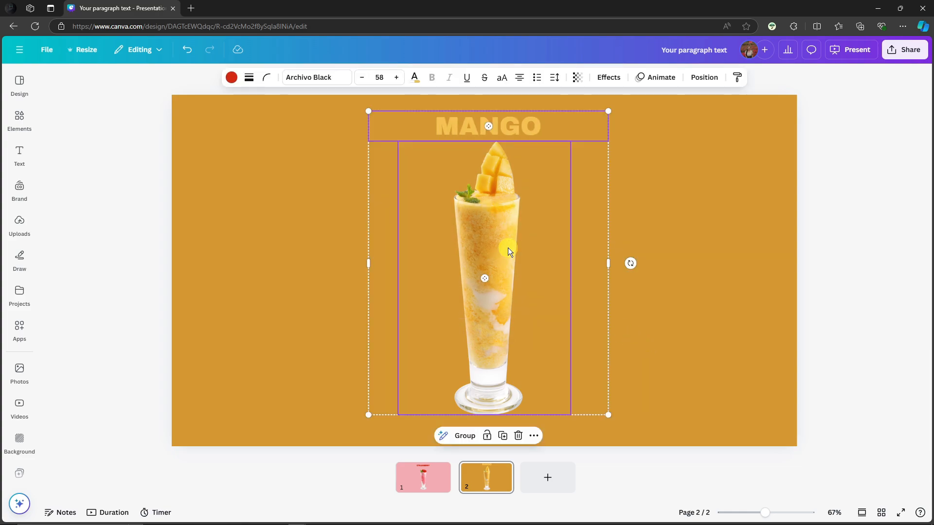
pyautogui.click(420, 481)
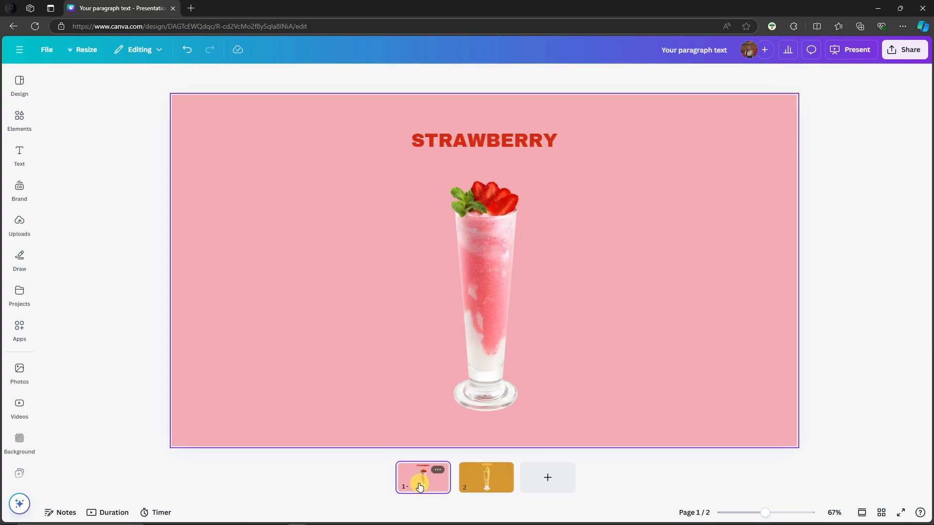
pyautogui.hotkey('ctrl', 'v')
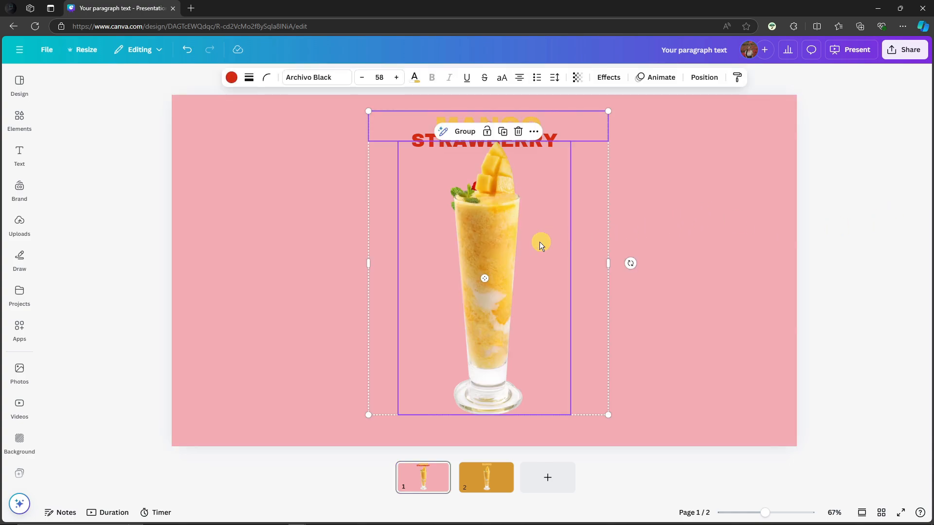
pyautogui.moveTo(540, 242); pyautogui.dragTo(665, 259)
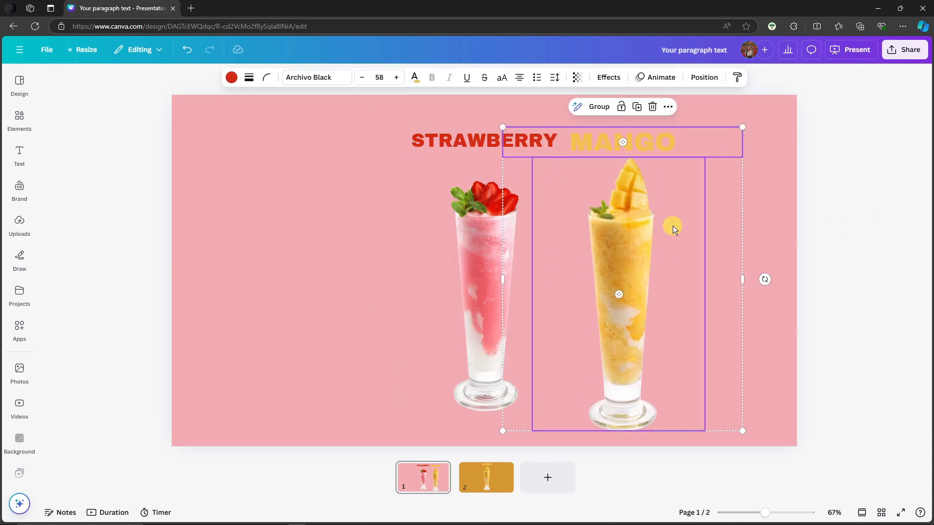
pyautogui.click(855, 141)
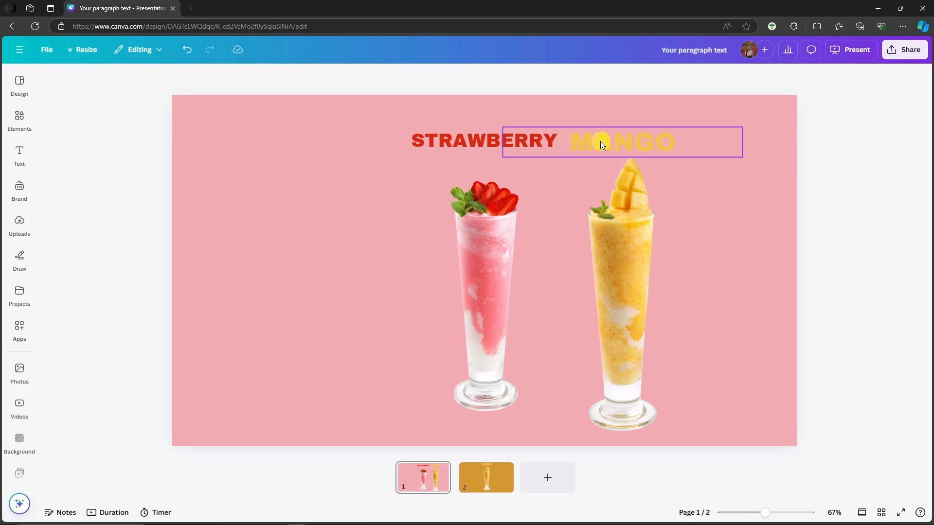
# Move the pasted MANGO title off the page's right edge and lay the mango milkshake horizontally left of the strawberry glass, its top pointing left
pyautogui.moveTo(574, 146); pyautogui.dragTo(809, 141)
pyautogui.click(624, 236)
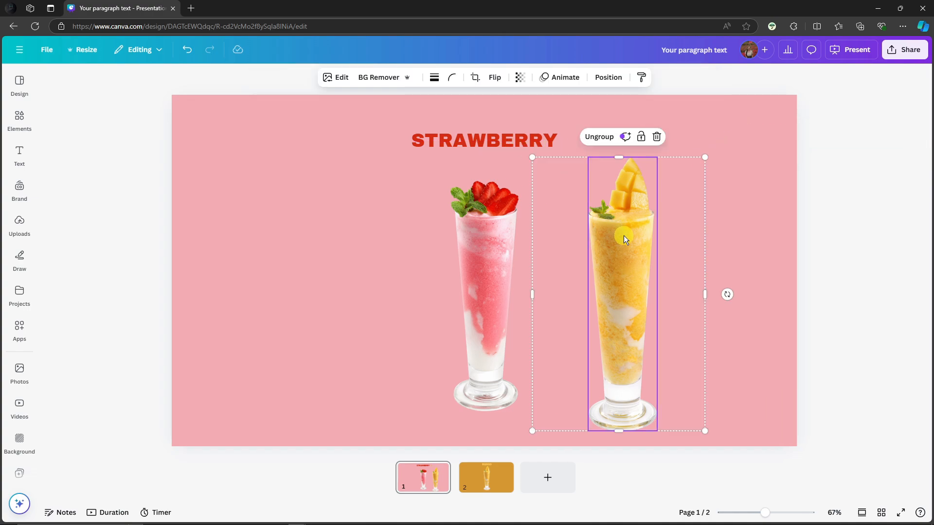
pyautogui.moveTo(634, 267); pyautogui.dragTo(327, 257)
pyautogui.moveTo(422, 283); pyautogui.dragTo(311, 166)
pyautogui.moveTo(329, 290); pyautogui.dragTo(334, 294)
pyautogui.click(832, 244)
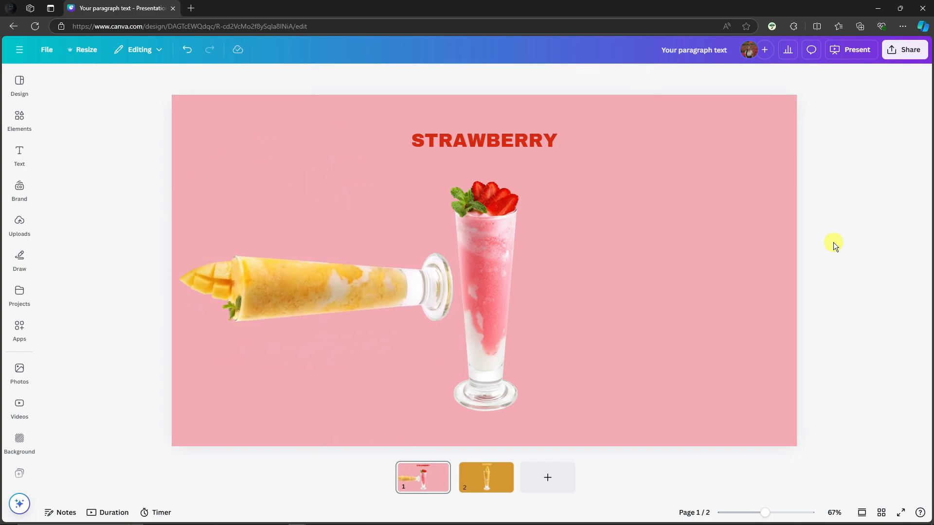
# Move the horizontal mango milkshake off the page past its lower edge
pyautogui.click(341, 276)
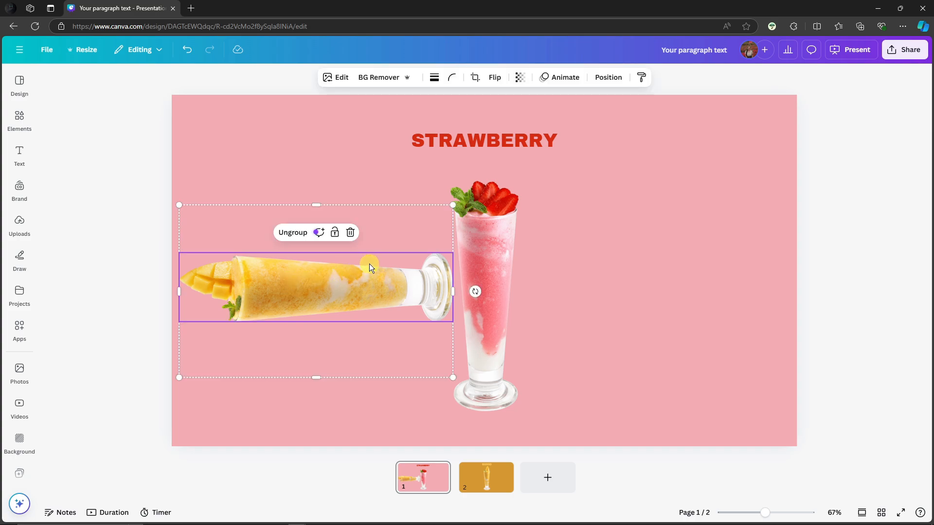
pyautogui.moveTo(369, 264); pyautogui.dragTo(369, 454)
pyautogui.click(361, 334)
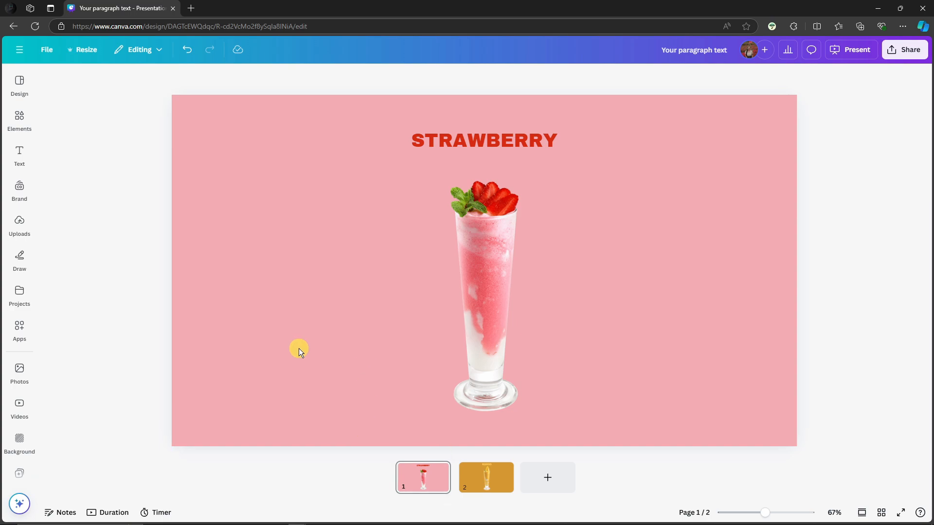
# Copy the STRAWBERRY title and milkshake group onto the MANGO page and align them over the mango glass
pyautogui.moveTo(338, 121); pyautogui.dragTo(672, 372)
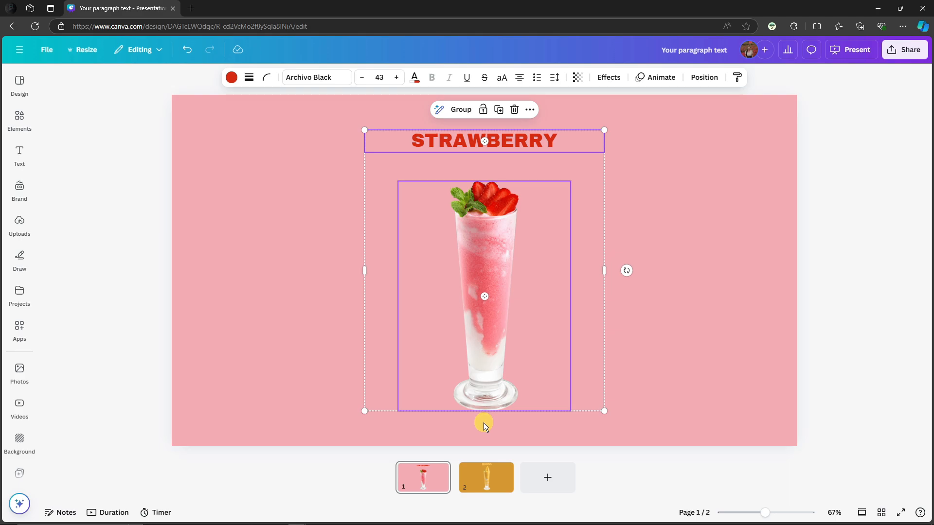
pyautogui.click(469, 485)
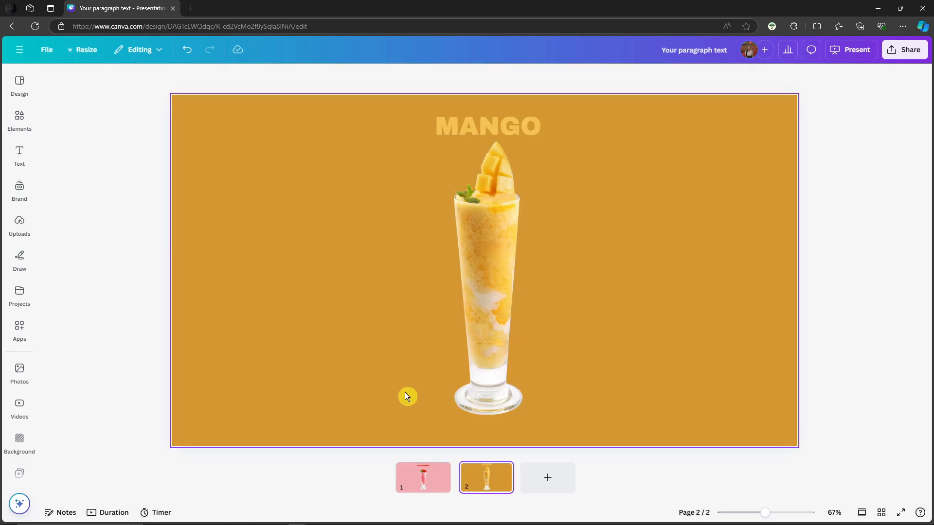
pyautogui.hotkey('ctrl', 'v')
pyautogui.moveTo(457, 296)
pyautogui.mouseDown()
pyautogui.moveTo(463, 288)
pyautogui.moveTo(462, 302)
pyautogui.moveTo(463, 293)
pyautogui.mouseUp()
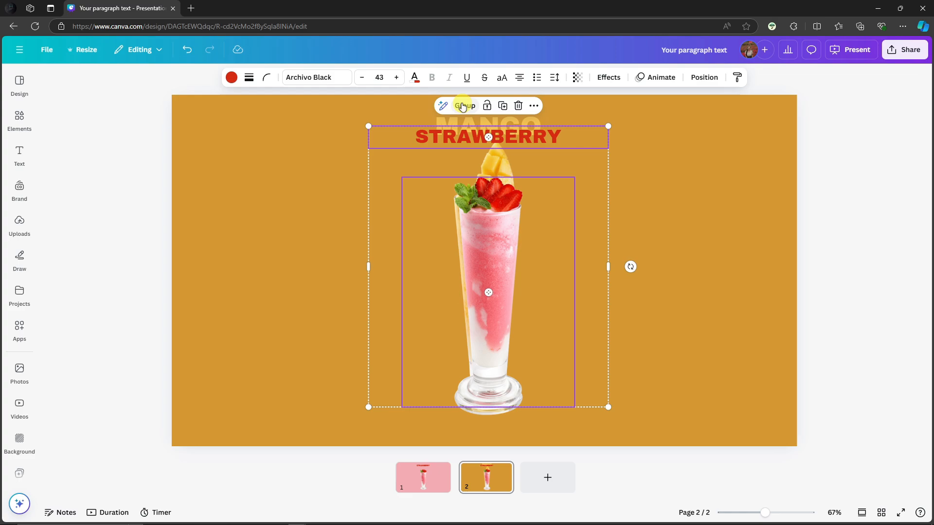
# Move the pasted STRAWBERRY title off the MANGO page past its left edge
pyautogui.click(320, 217)
pyautogui.moveTo(416, 142); pyautogui.dragTo(274, 123)
pyautogui.moveTo(361, 126); pyautogui.dragTo(154, 128)
# Lay the pasted strawberry milkshake horizontally with its top pointing right and move it off the MANGO page past the lower edge
pyautogui.click(509, 231)
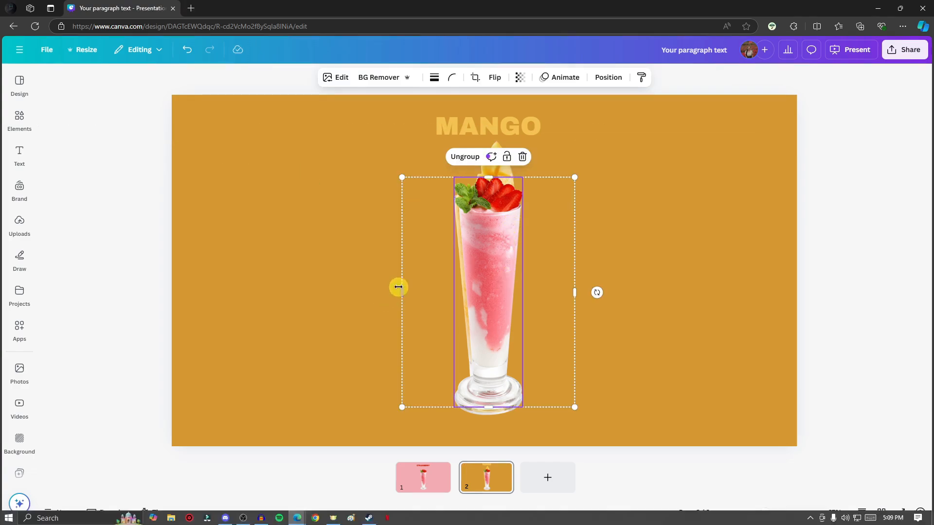
pyautogui.moveTo(597, 298); pyautogui.dragTo(485, 398)
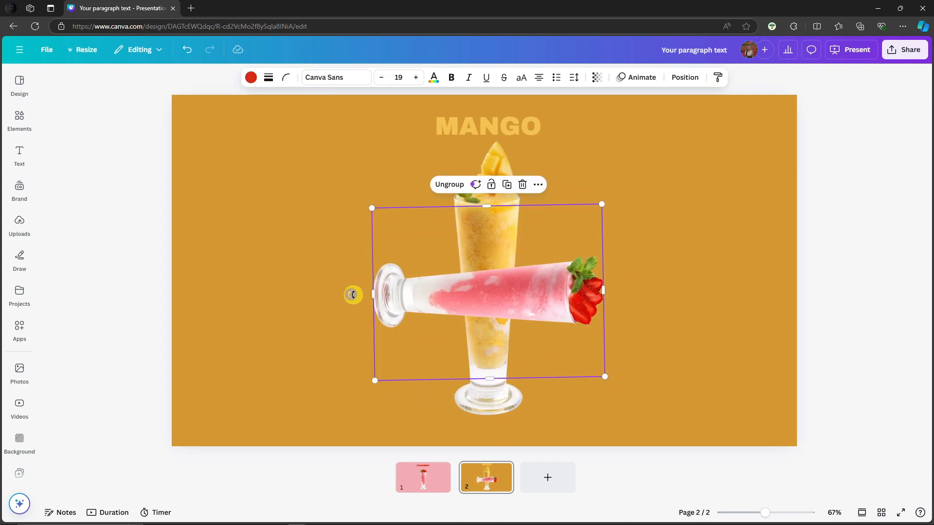
pyautogui.moveTo(353, 294); pyautogui.dragTo(352, 292)
pyautogui.moveTo(412, 293); pyautogui.dragTo(654, 463)
pyautogui.click(826, 330)
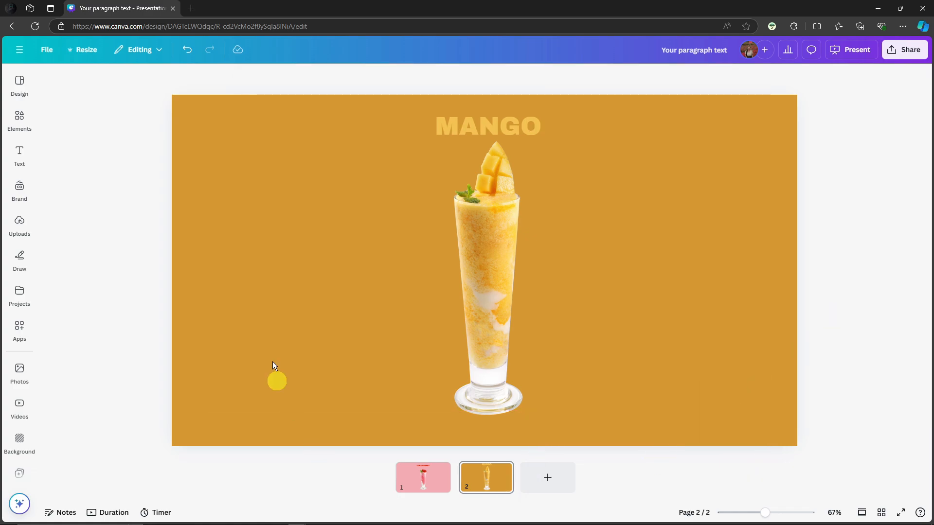
pyautogui.moveTo(121, 80); pyautogui.dragTo(855, 446)
pyautogui.click(856, 246)
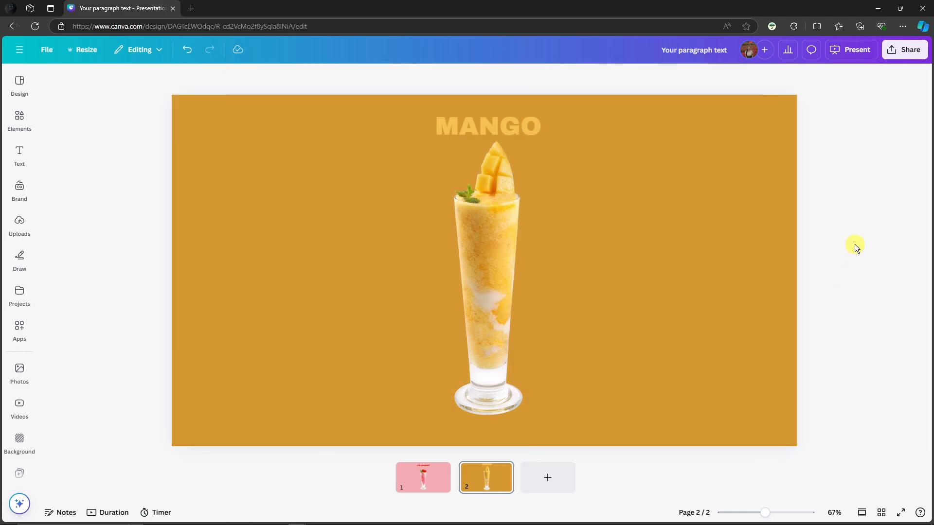
# Duplicate the MANGO page and delete the off-page STRAWBERRY title and strawberry milkshake from the copy
pyautogui.rightClick(479, 479)
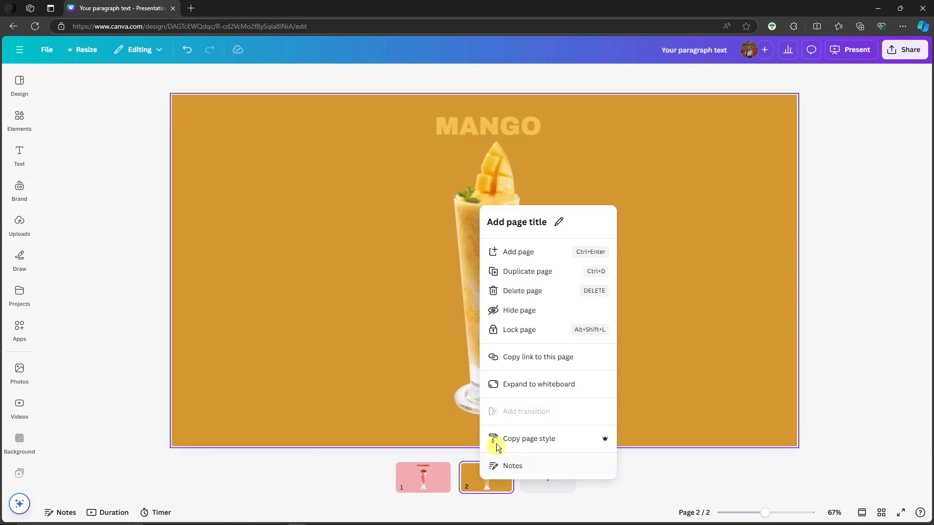
pyautogui.click(537, 270)
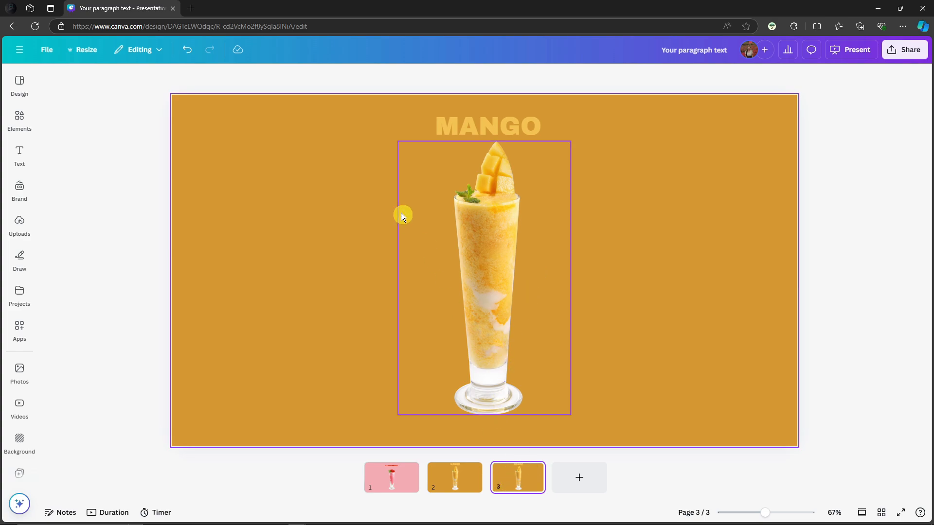
pyautogui.click(178, 124)
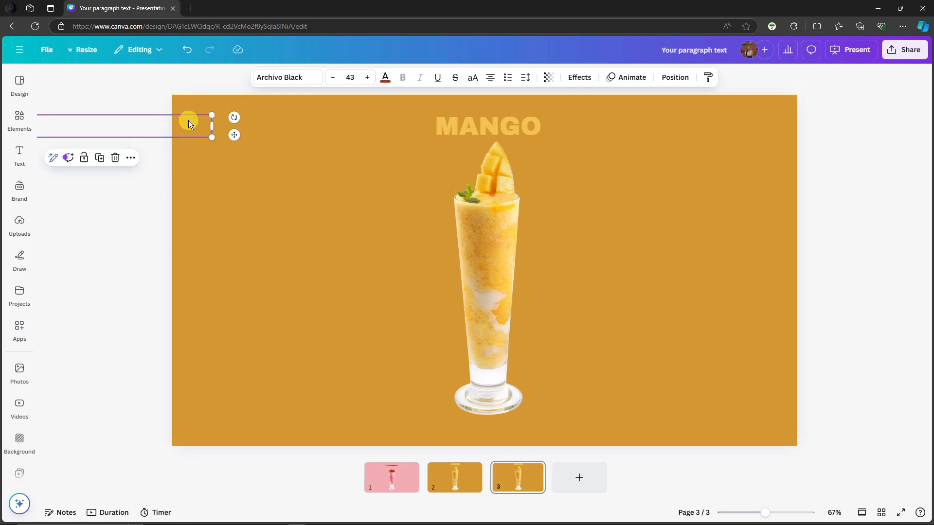
pyautogui.press('Delete')
pyautogui.click(721, 430)
pyautogui.press('Delete')
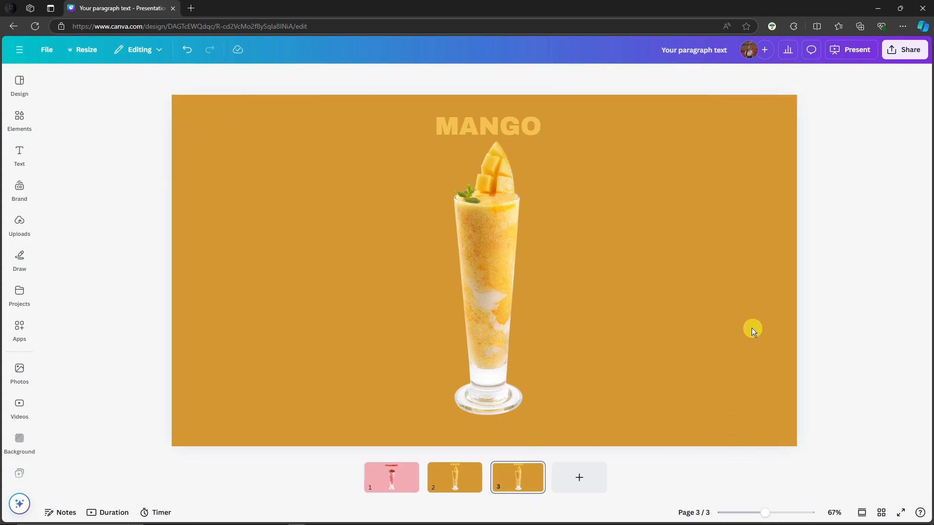
pyautogui.moveTo(121, 81); pyautogui.dragTo(436, 246)
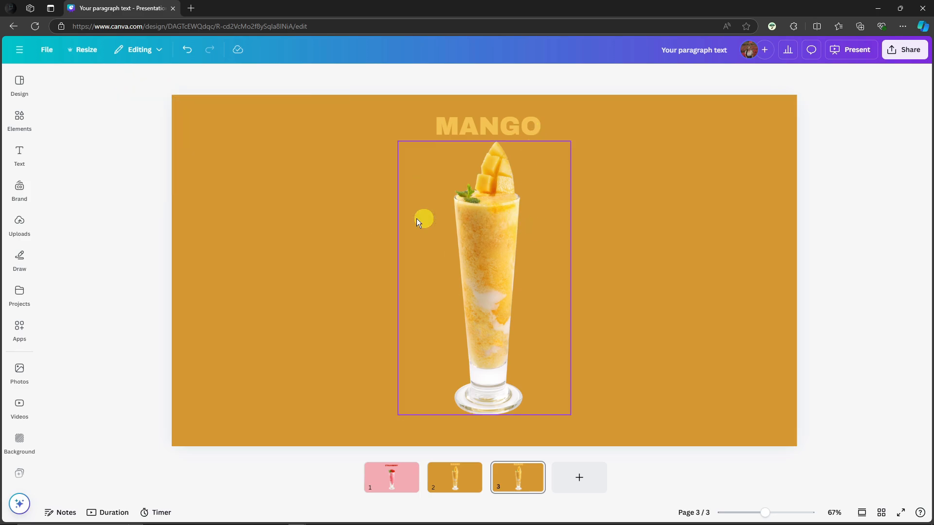
# Add the kiwi milkshake photo from the same element set to page 3, then size and align it over the mango glass
pyautogui.click(18, 121)
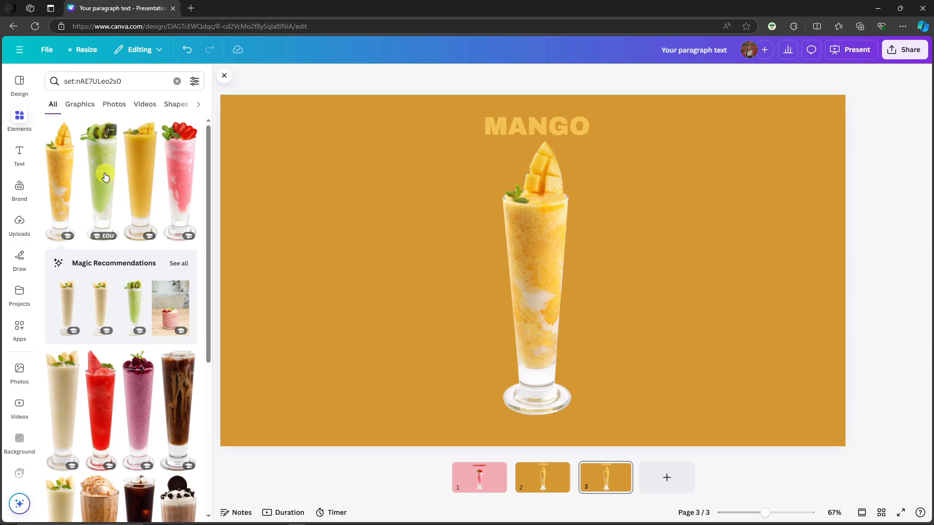
pyautogui.click(105, 174)
pyautogui.moveTo(619, 140); pyautogui.dragTo(580, 167)
pyautogui.moveTo(533, 218); pyautogui.dragTo(536, 220)
pyautogui.moveTo(569, 167); pyautogui.dragTo(572, 165)
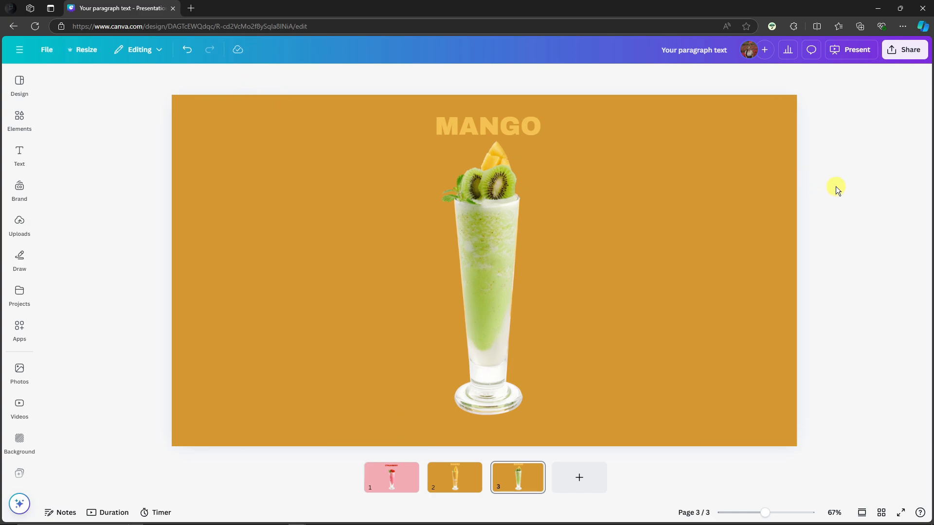
# Ungroup the mango milkshake on page 3 and delete its mango photo, keeping the transparent shape
pyautogui.moveTo(861, 421); pyautogui.dragTo(153, 156)
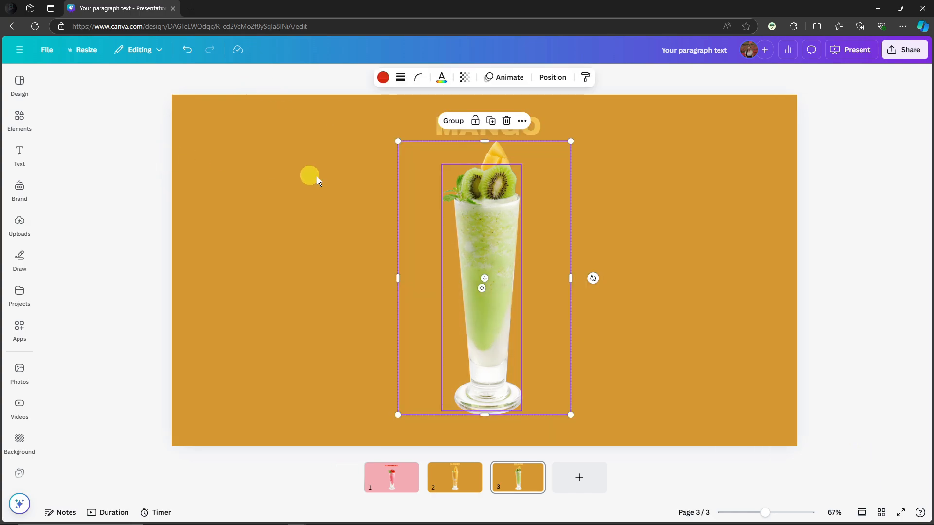
pyautogui.click(603, 165)
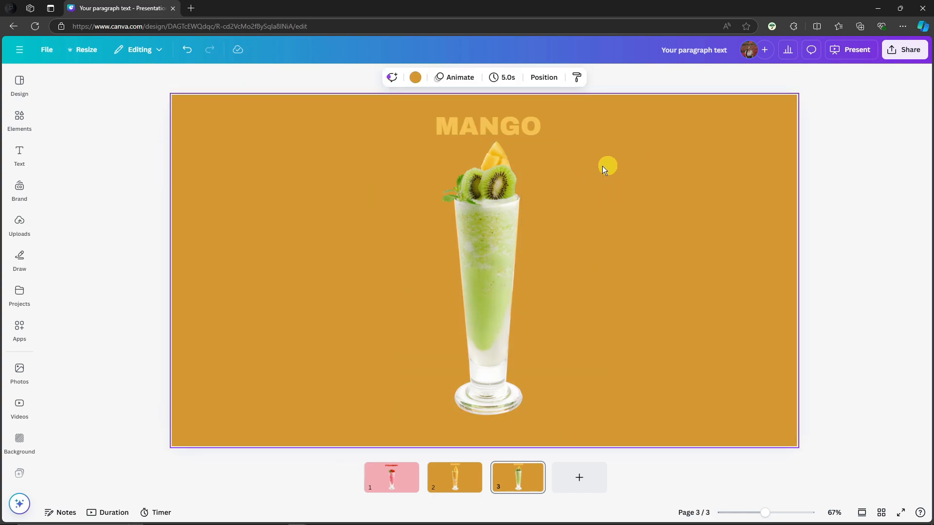
pyautogui.click(537, 79)
pyautogui.click(148, 229)
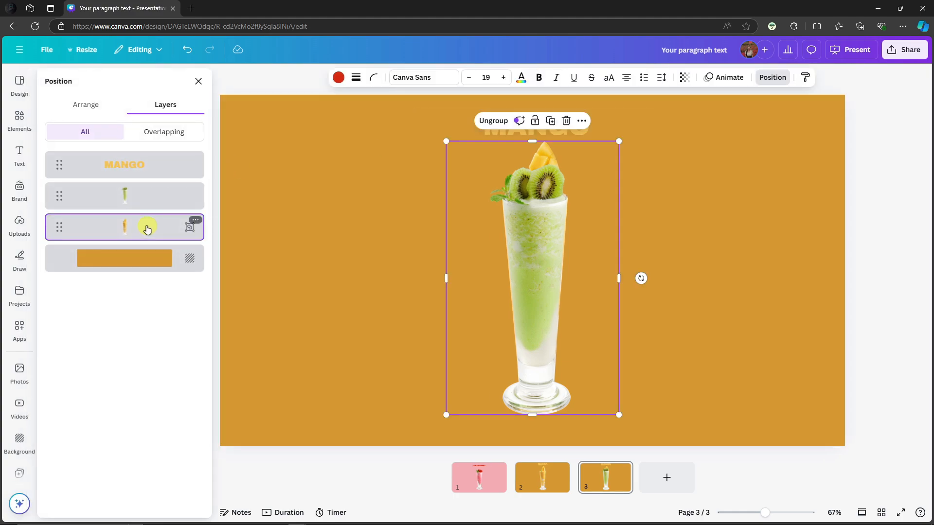
pyautogui.click(494, 120)
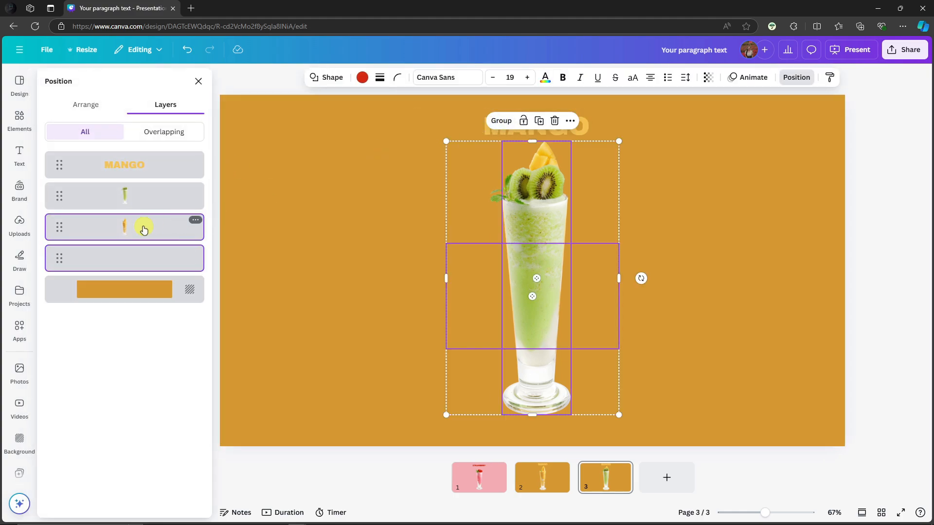
pyautogui.click(144, 229)
pyautogui.click(196, 220)
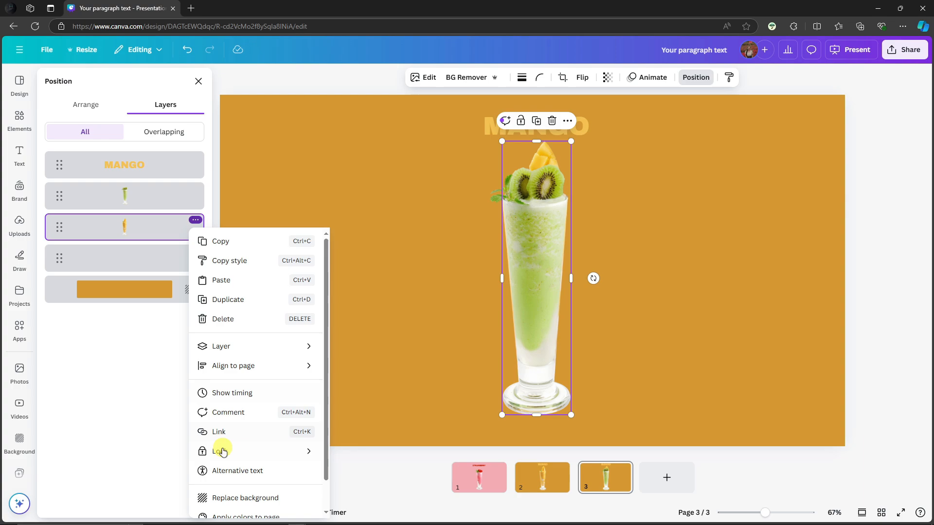
pyautogui.click(217, 319)
# Group the kiwi milkshake photo with the remaining transparent shape
pyautogui.click(144, 229)
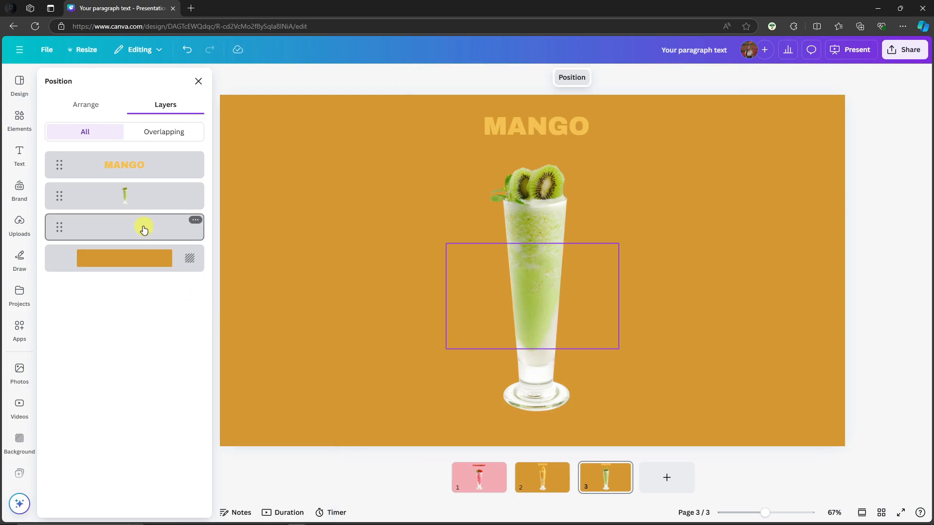
pyautogui.keyDown('shift'); pyautogui.click(145, 199); pyautogui.keyUp('shift')
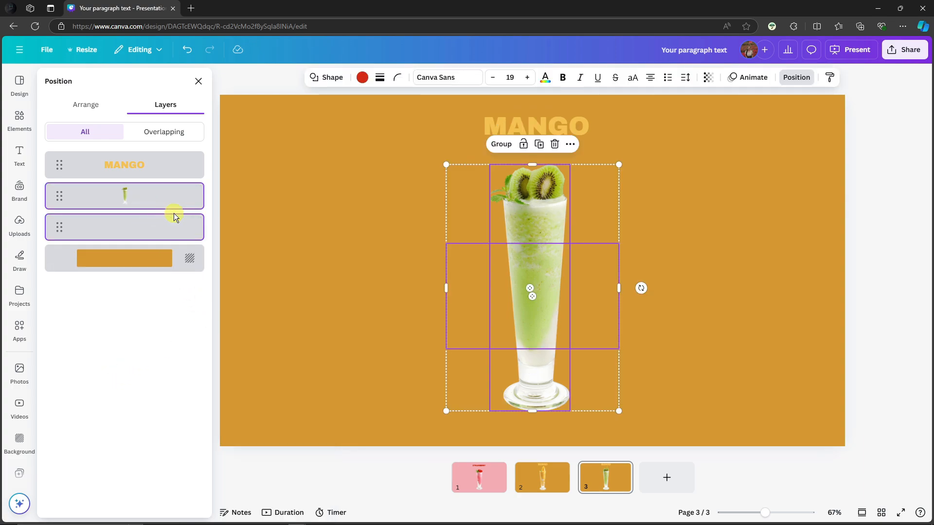
pyautogui.click(508, 145)
pyautogui.click(879, 140)
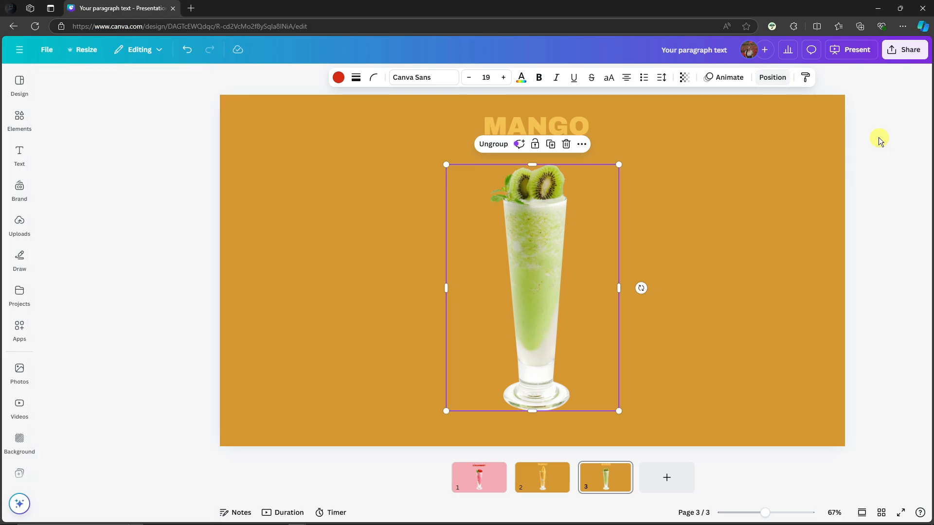
# Change page 3's title to KIWI and color it the stronger medium green from the kiwi photo's colors
pyautogui.doubleClick(507, 118)
pyautogui.write('KIWI')
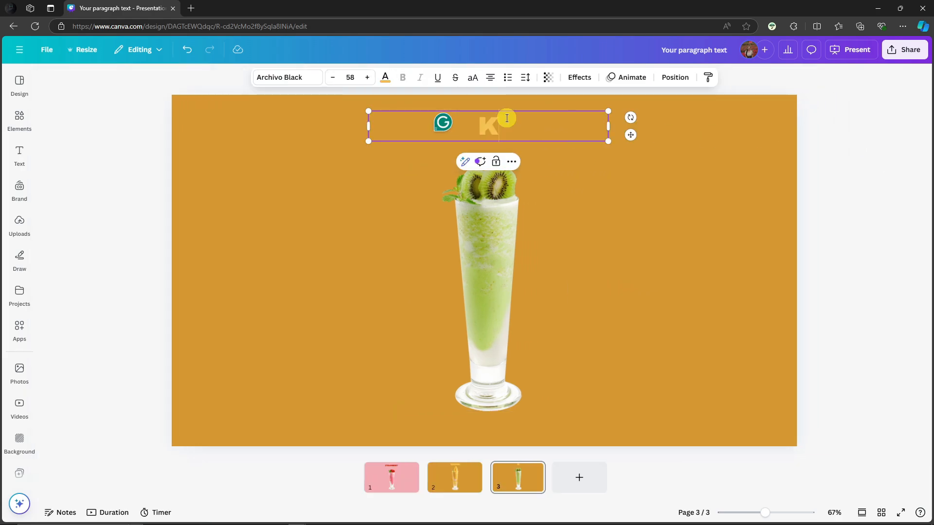
pyautogui.click(385, 77)
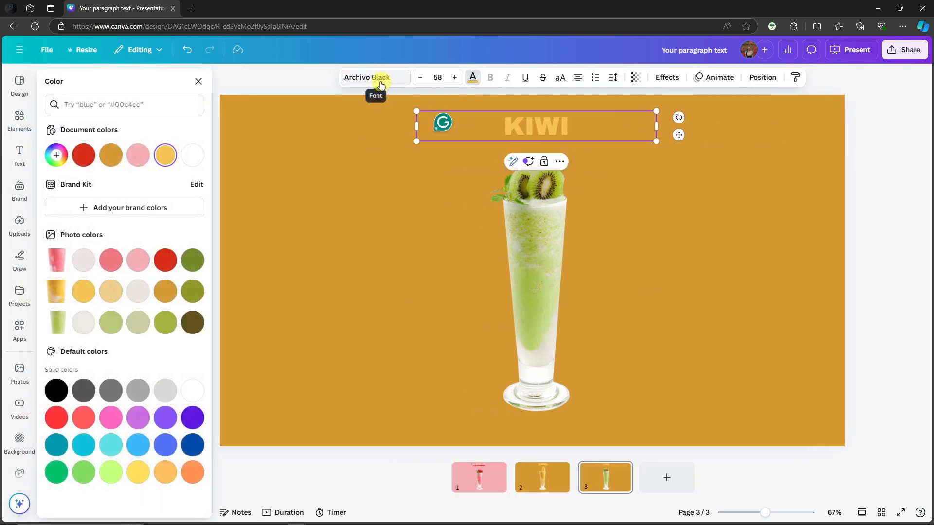
pyautogui.click(108, 319)
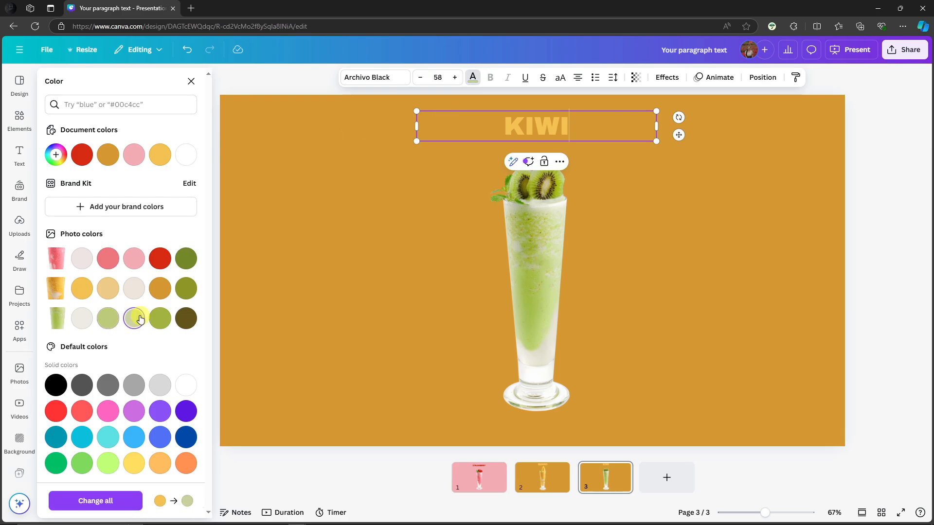
pyautogui.click(503, 129)
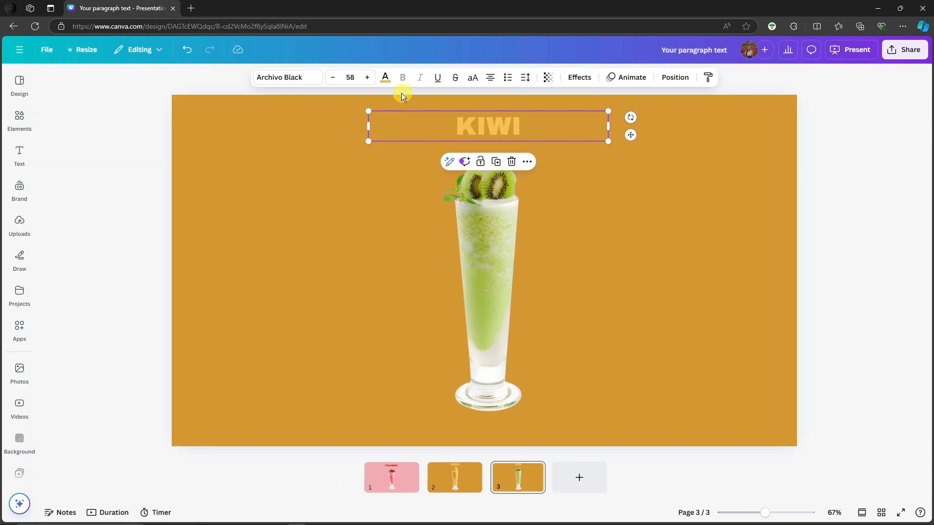
pyautogui.click(384, 77)
pyautogui.click(160, 318)
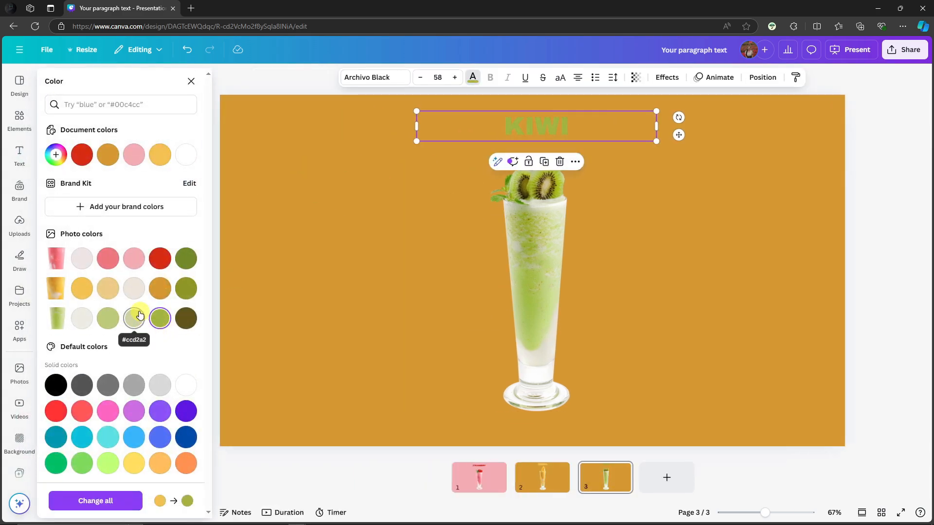
# Set page 3's background to the light green from the kiwi photo's colors
pyautogui.click(345, 202)
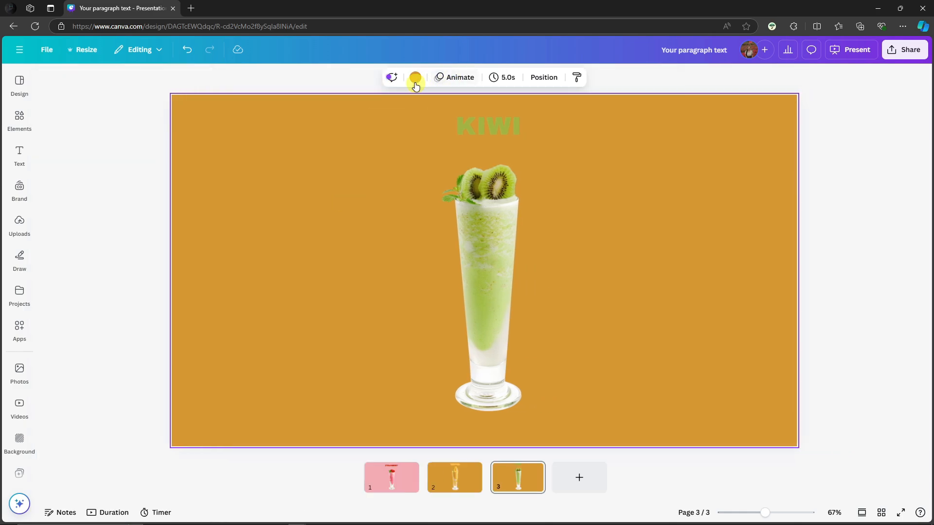
pyautogui.click(414, 77)
pyautogui.click(108, 345)
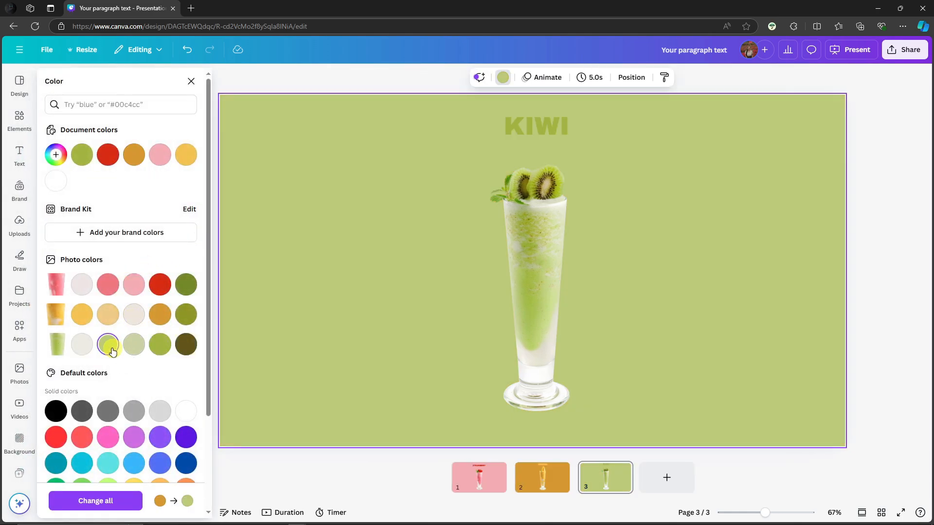
pyautogui.click(876, 218)
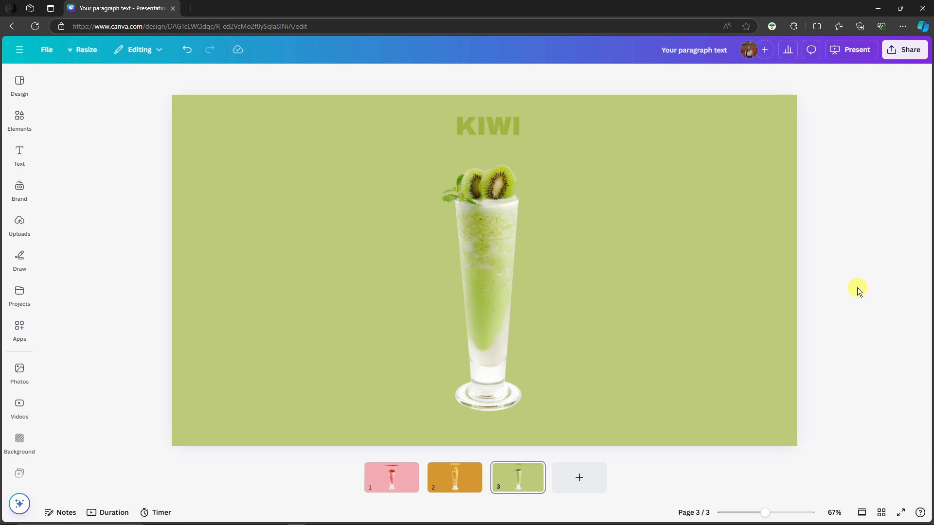
# Copy the KIWI title and milkshake group onto the MANGO page and align them over the mango glass
pyautogui.moveTo(315, 108); pyautogui.dragTo(658, 376)
pyautogui.hotkey('ctrl', 'c')
pyautogui.click(455, 474)
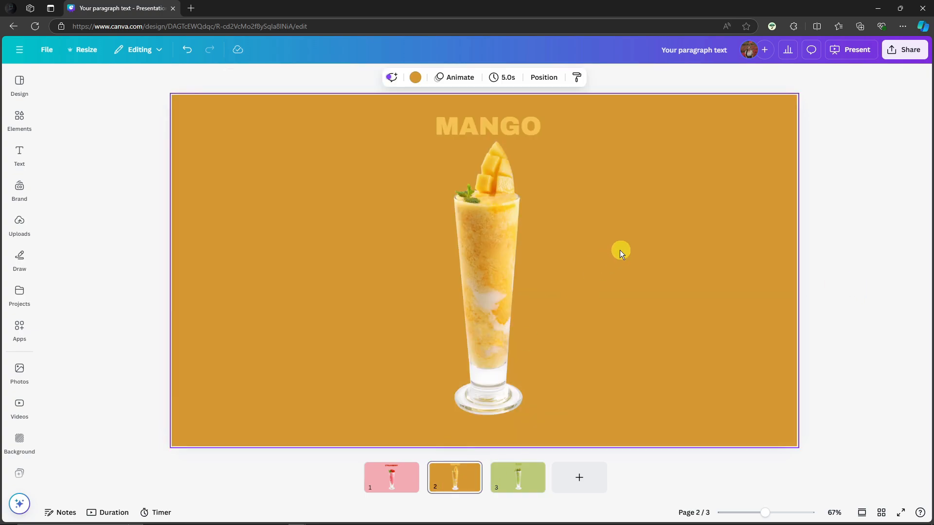
pyautogui.hotkey('ctrl', 'v')
pyautogui.moveTo(490, 244); pyautogui.dragTo(487, 243)
pyautogui.click(699, 191)
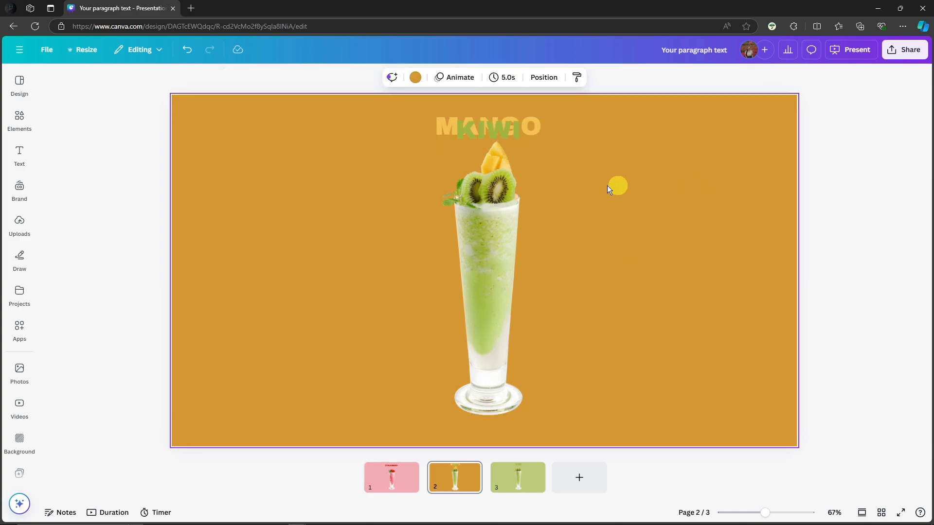
# Move the pasted KIWI title off the page's right edge and the kiwi milkshake, laid horizontally with its top pointing left, past the lower edge
pyautogui.click(473, 128)
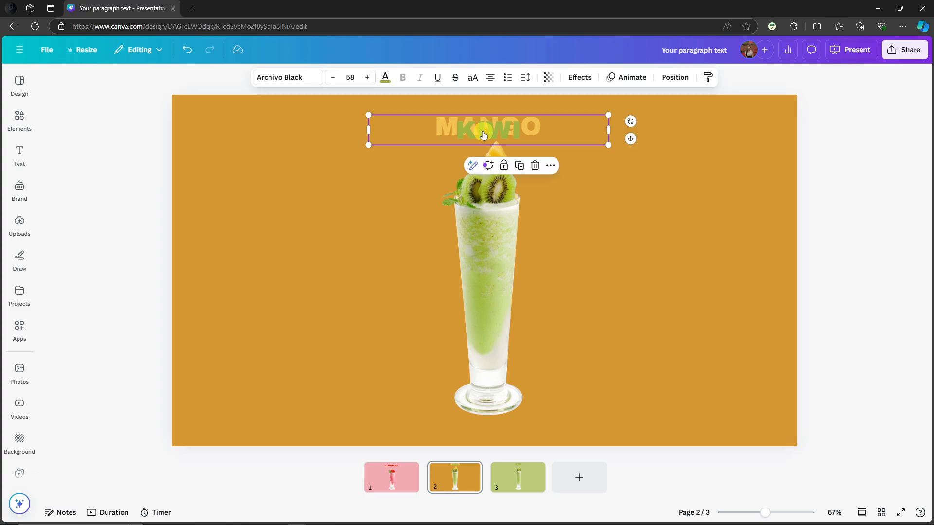
pyautogui.moveTo(482, 131); pyautogui.dragTo(842, 127)
pyautogui.click(504, 306)
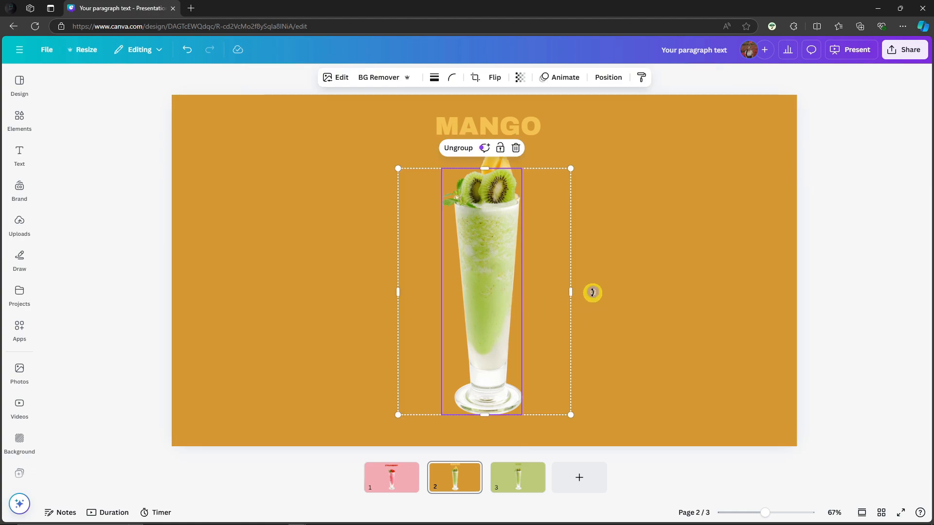
pyautogui.moveTo(593, 292); pyautogui.dragTo(492, 181)
pyautogui.moveTo(485, 280); pyautogui.dragTo(339, 456)
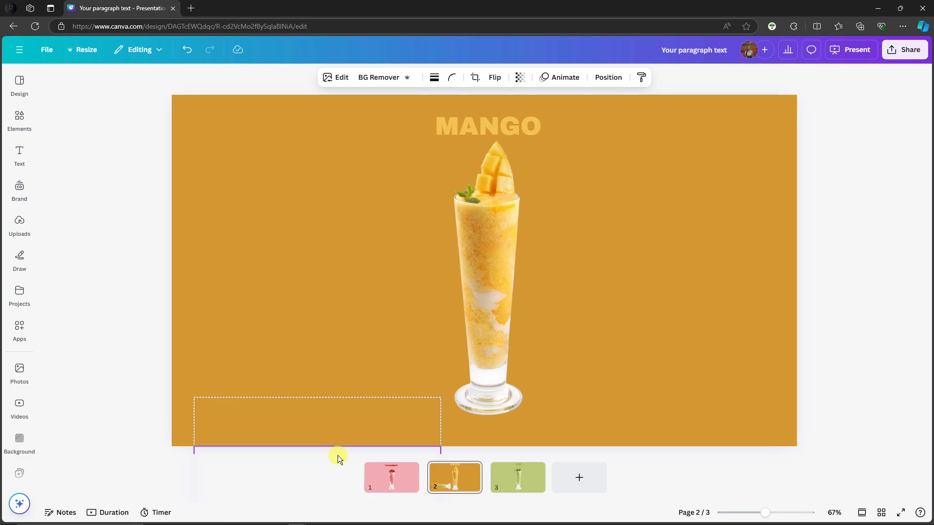
# Copy the MANGO title and milkshake group onto the KIWI page and align them over the kiwi glass
pyautogui.moveTo(382, 115); pyautogui.dragTo(415, 160)
pyautogui.hotkey('ctrl', 'z')
pyautogui.click(333, 105)
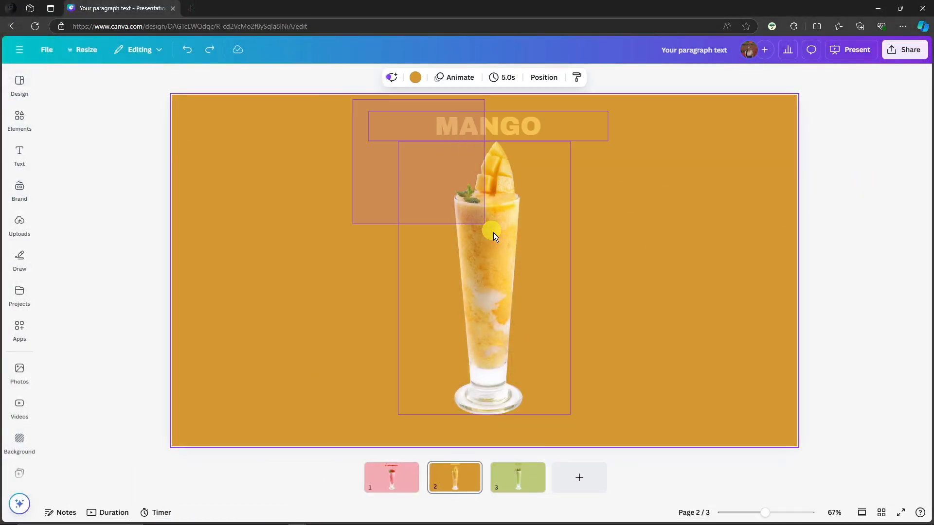
pyautogui.moveTo(493, 233); pyautogui.dragTo(628, 377)
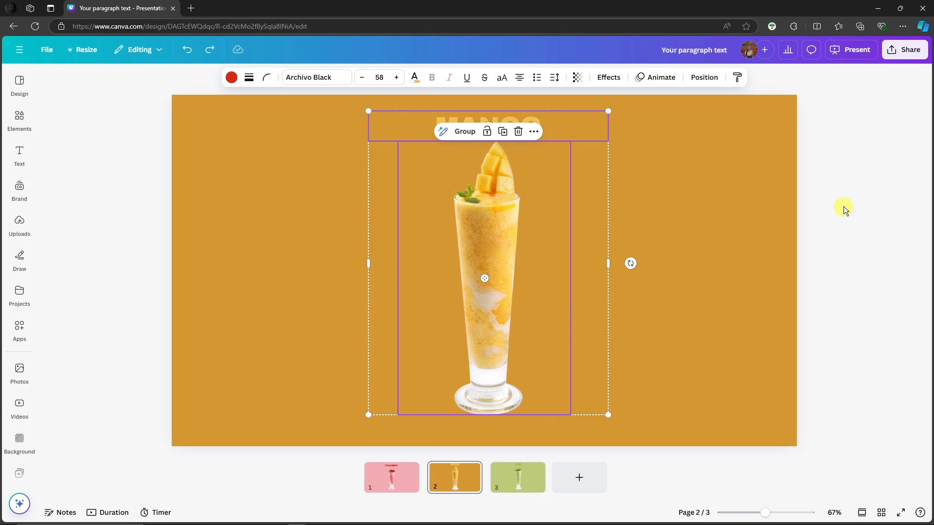
pyautogui.click(515, 479)
pyautogui.hotkey('ctrl', 'v')
pyautogui.moveTo(499, 266); pyautogui.dragTo(488, 271)
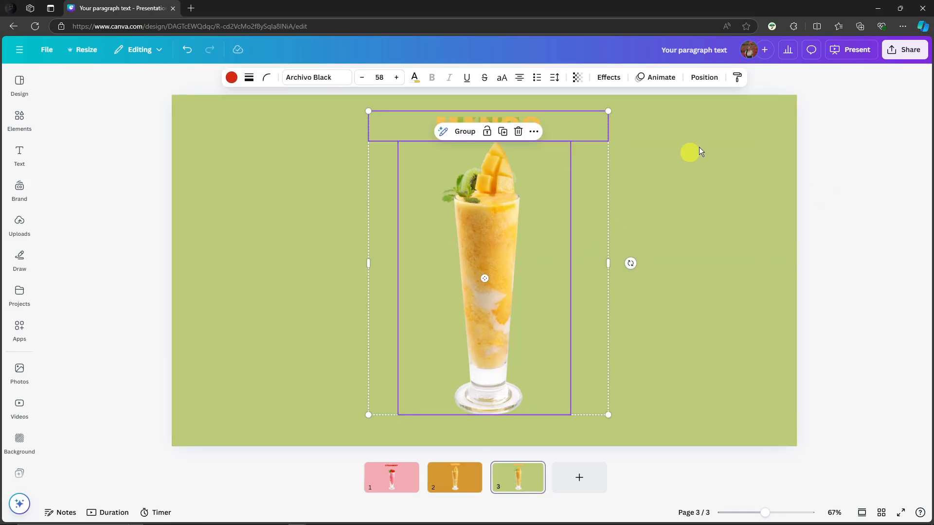
# Move the pasted MANGO title off the page's left edge and the mango milkshake, laid horizontally with its top pointing right, past the lower edge
pyautogui.click(699, 147)
pyautogui.click(498, 127)
pyautogui.moveTo(506, 128); pyautogui.dragTo(149, 130)
pyautogui.click(503, 272)
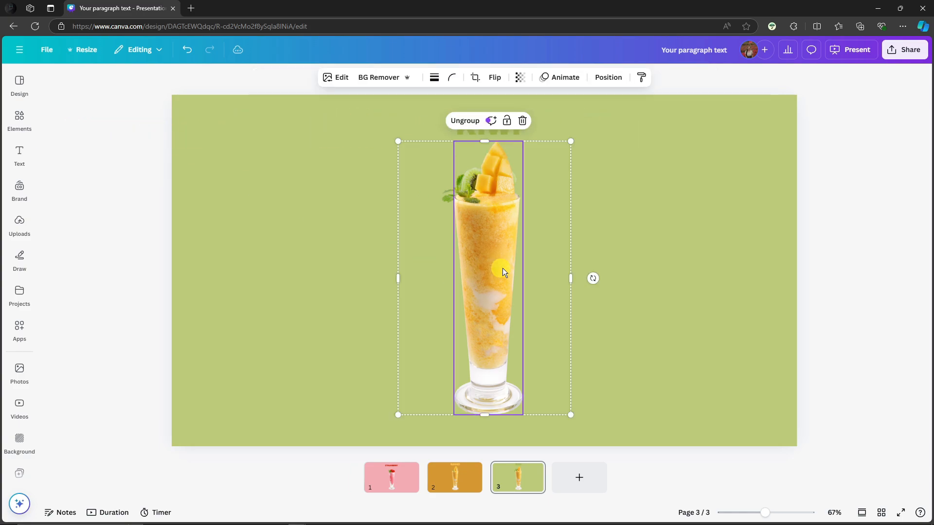
pyautogui.moveTo(593, 277); pyautogui.dragTo(486, 392)
pyautogui.moveTo(500, 289); pyautogui.dragTo(669, 489)
pyautogui.click(885, 275)
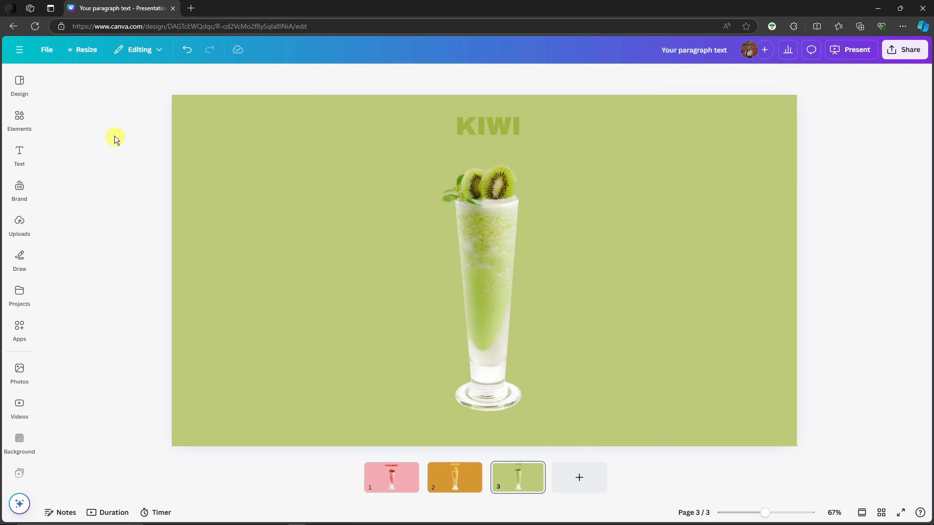
# Examine the off-page elements on the KIWI page and the layer order of the STRAWBERRY, MANGO and KIWI pages
pyautogui.moveTo(106, 81); pyautogui.dragTo(834, 431)
pyautogui.click(876, 303)
pyautogui.click(388, 489)
pyautogui.click(326, 188)
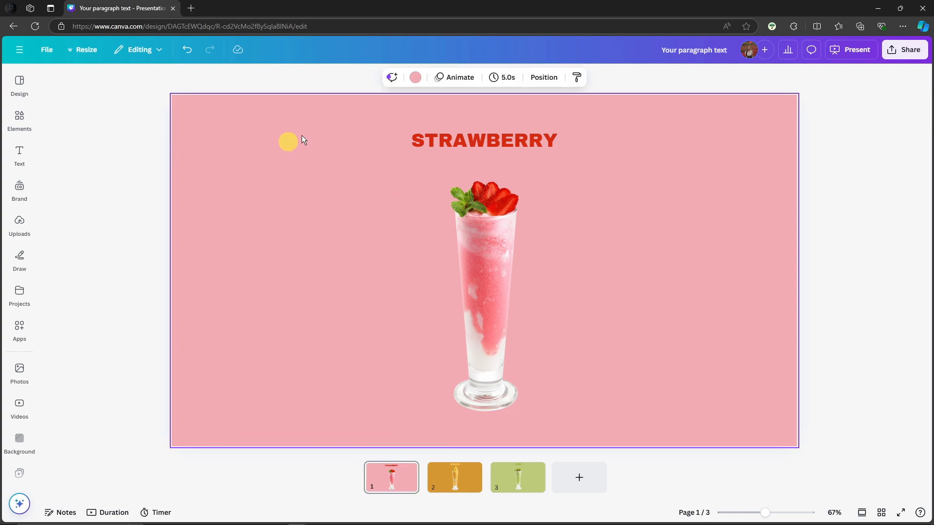
pyautogui.click(545, 75)
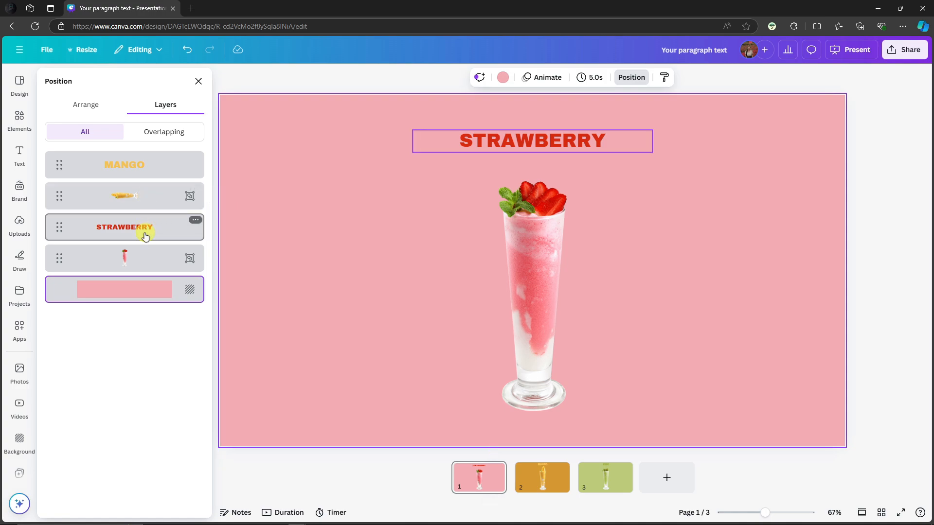
pyautogui.click(529, 480)
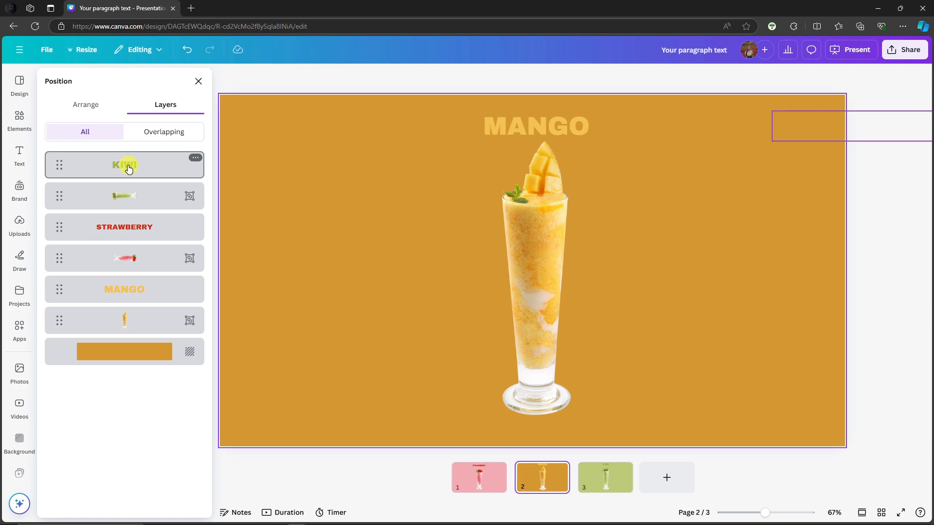
pyautogui.click(588, 480)
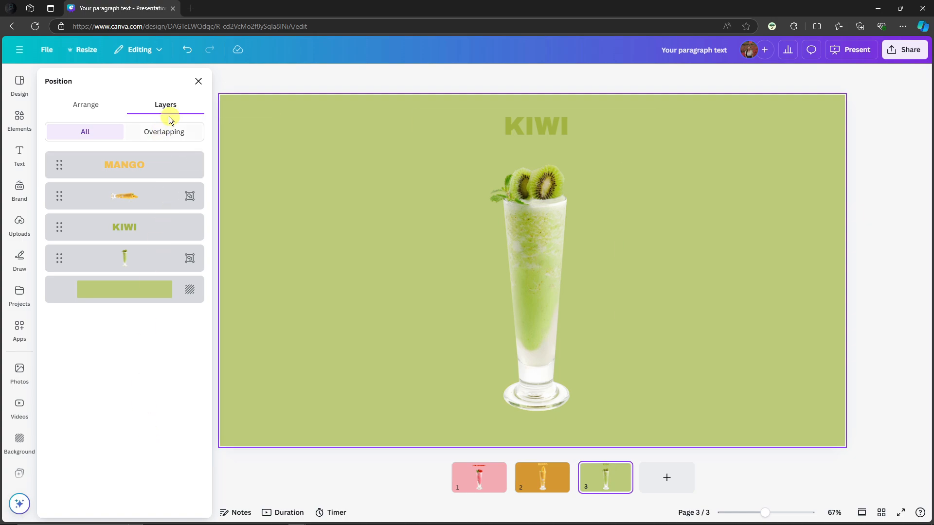
pyautogui.click(198, 82)
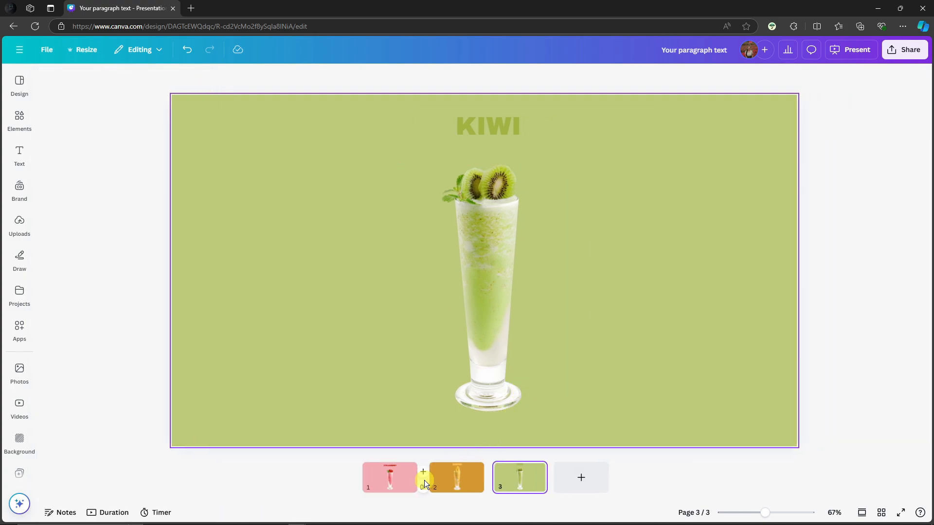
# Add a Match & Move transition lasting 1.5 seconds after the STRAWBERRY page and apply it between all pages
pyautogui.click(425, 491)
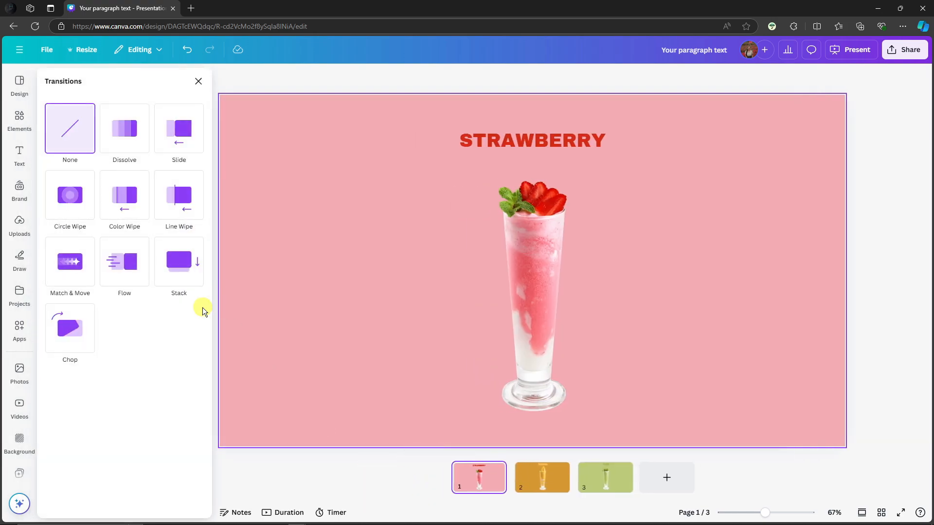
pyautogui.click(73, 269)
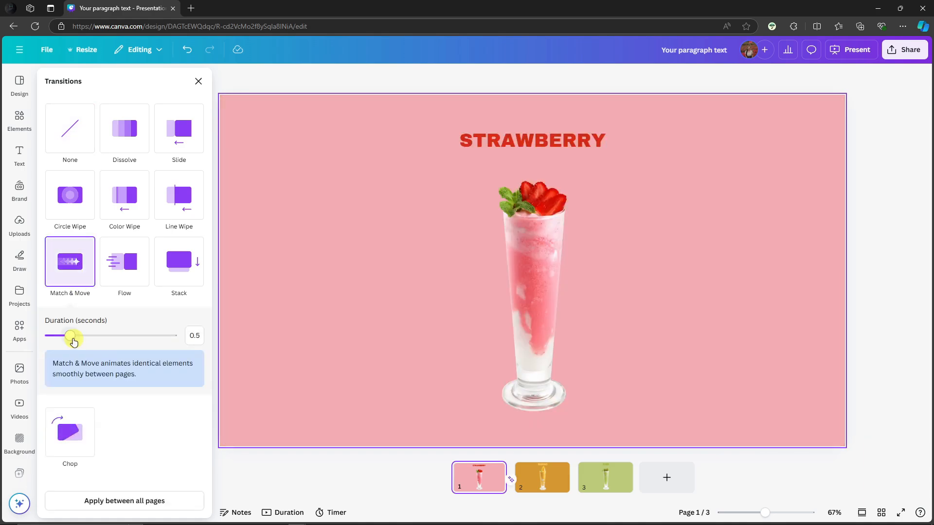
pyautogui.moveTo(73, 342); pyautogui.dragTo(90, 342)
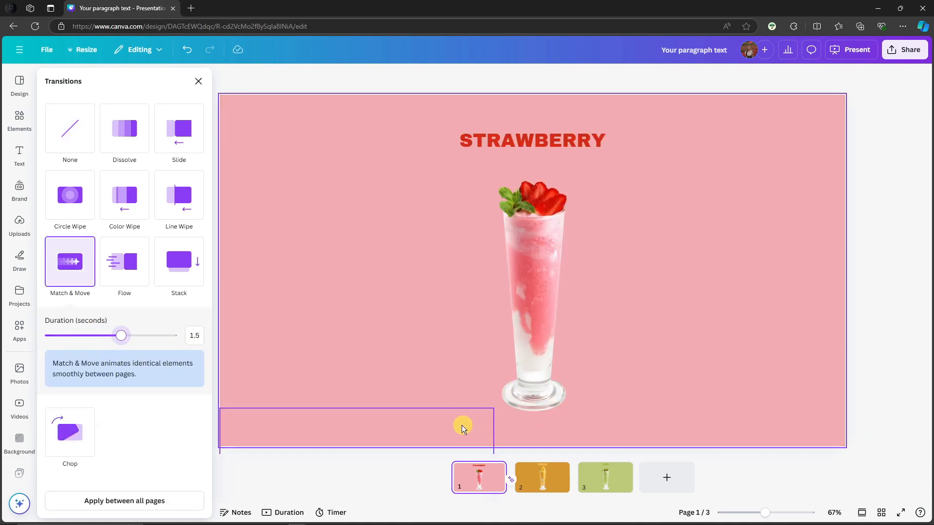
pyautogui.click(144, 503)
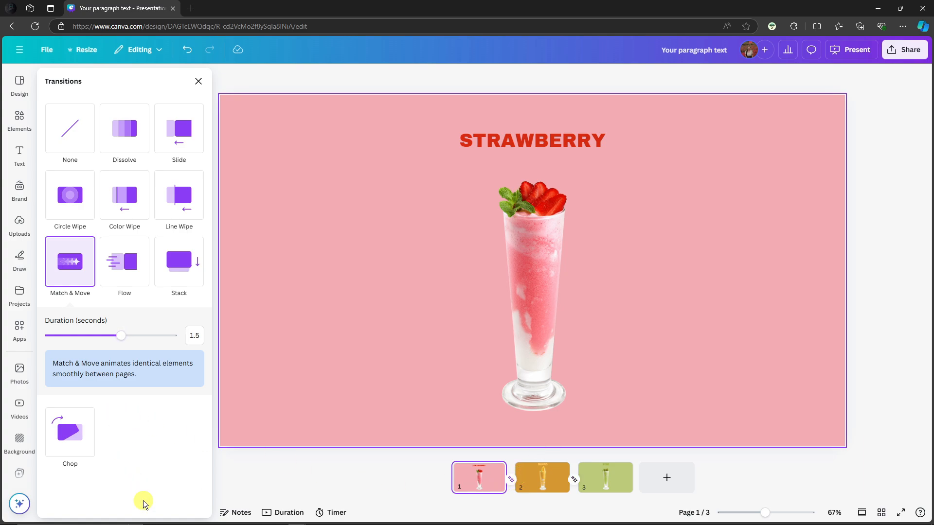
pyautogui.click(198, 82)
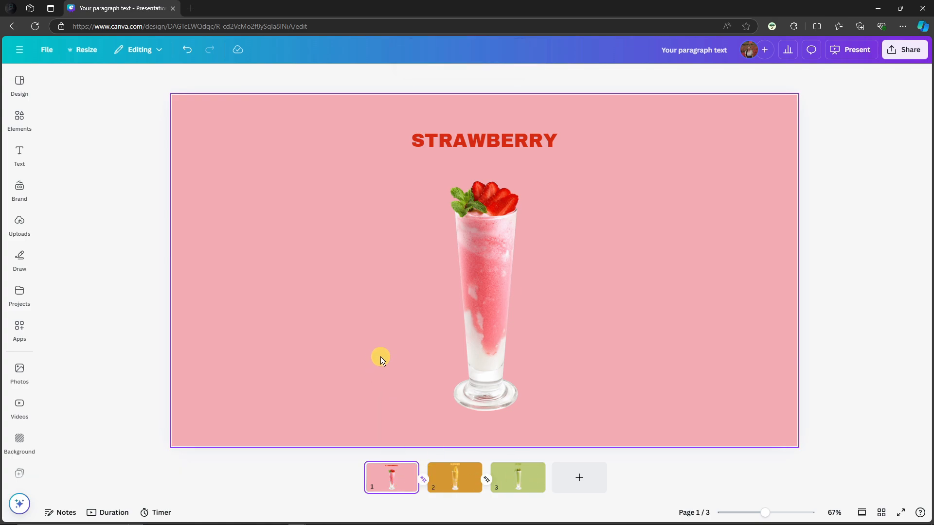
# Present the design full screen from the STRAWBERRY page and advance through MANGO to KIWI to check the transitions
pyautogui.click(455, 474)
pyautogui.click(403, 481)
pyautogui.click(857, 51)
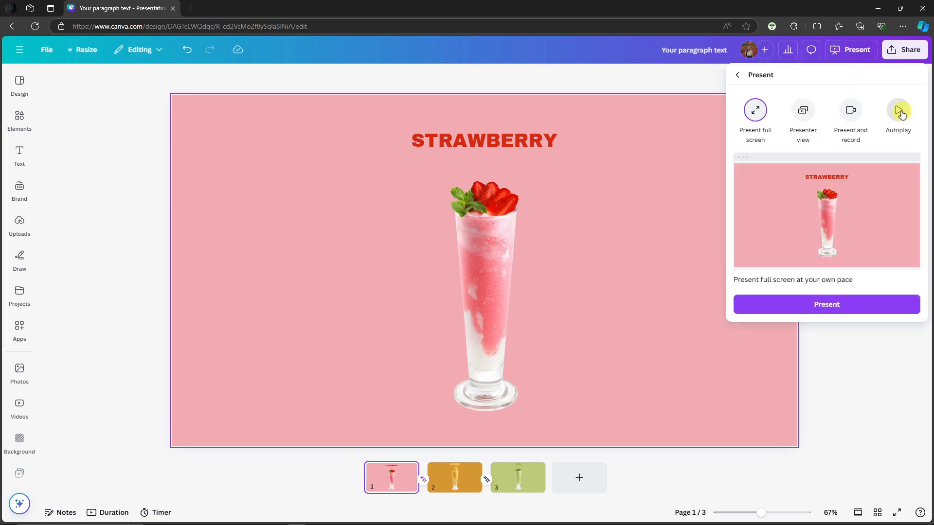
pyautogui.click(856, 304)
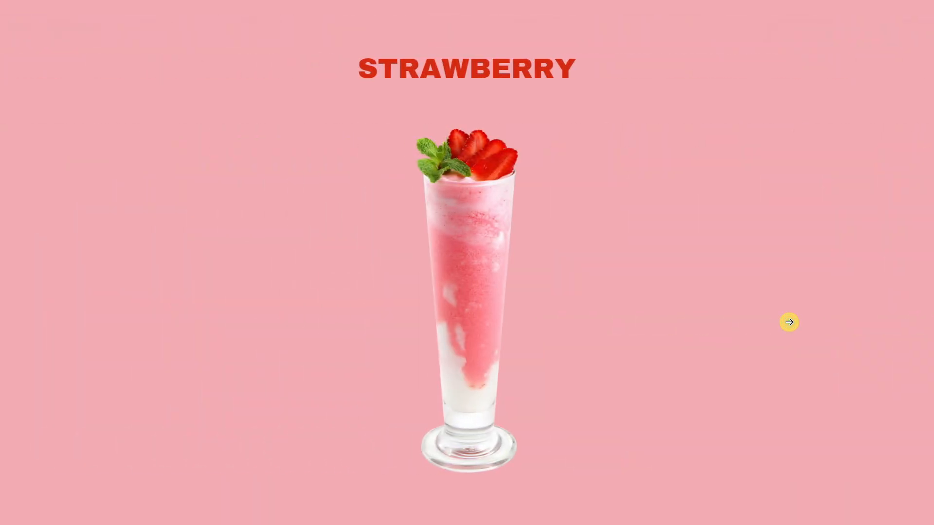
pyautogui.click(789, 322)
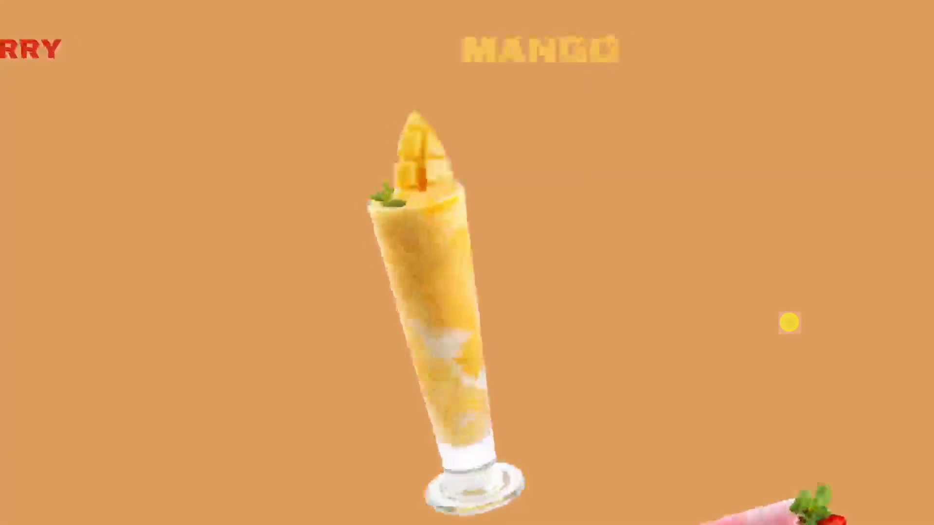
pyautogui.click(790, 322)
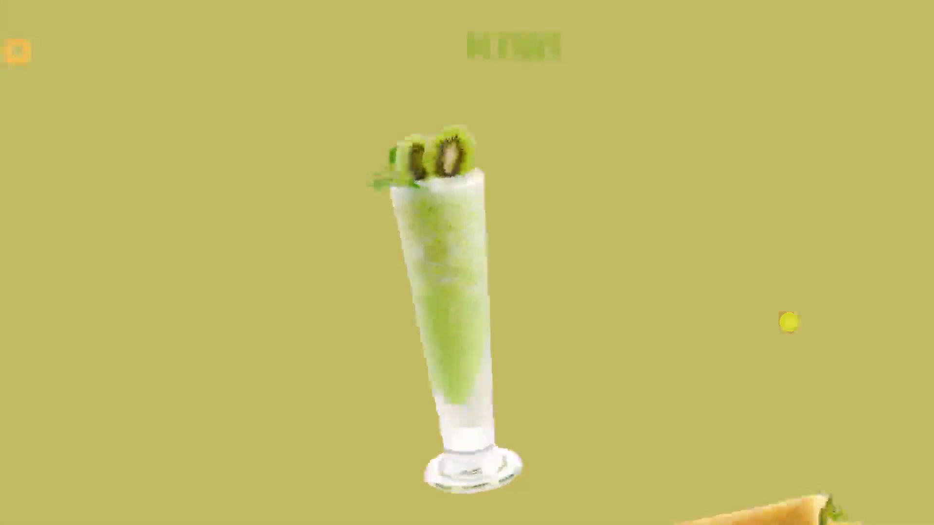